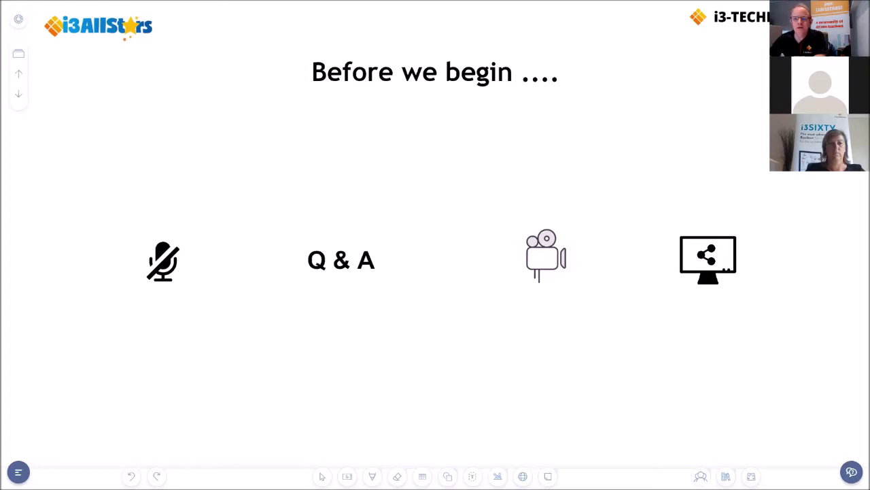
Advance to the "Distance learning..." page and reveal both hidden pictures.
{"action": "left_click", "coordinate": [18, 96]}
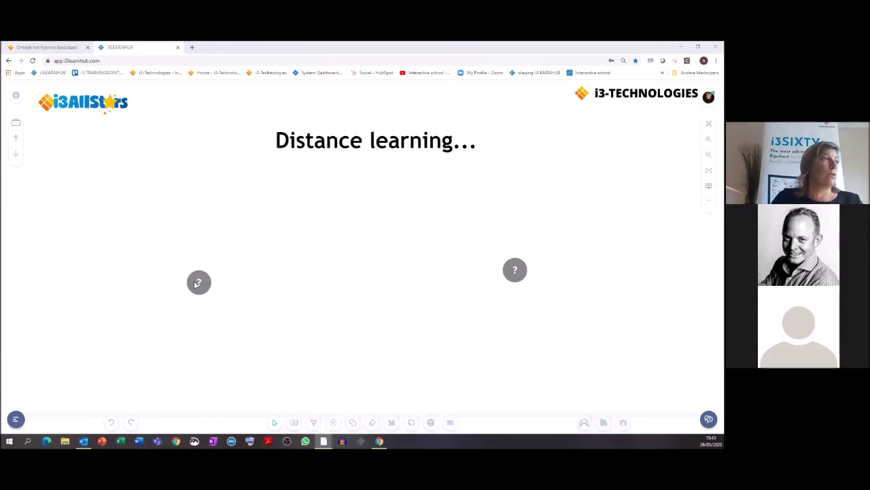
{"action": "left_click", "coordinate": [199, 283]}
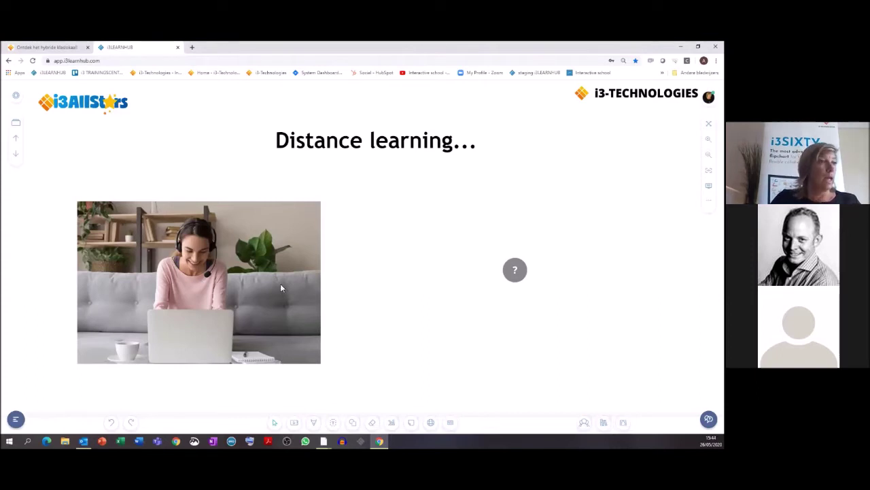
{"action": "left_click", "coordinate": [515, 270]}
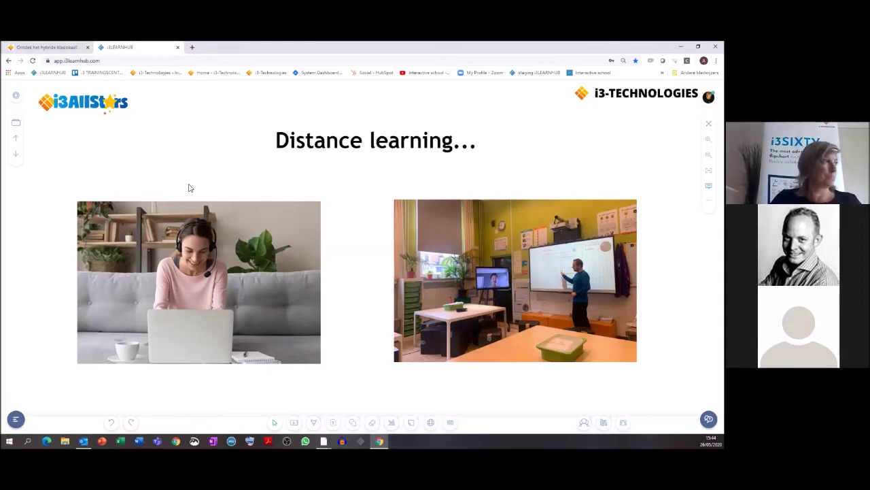
Advance through the Methods pages on sharing a lesson for individual work and sharing a LIVE session for classroom instruction.
{"action": "left_click", "coordinate": [18, 158]}
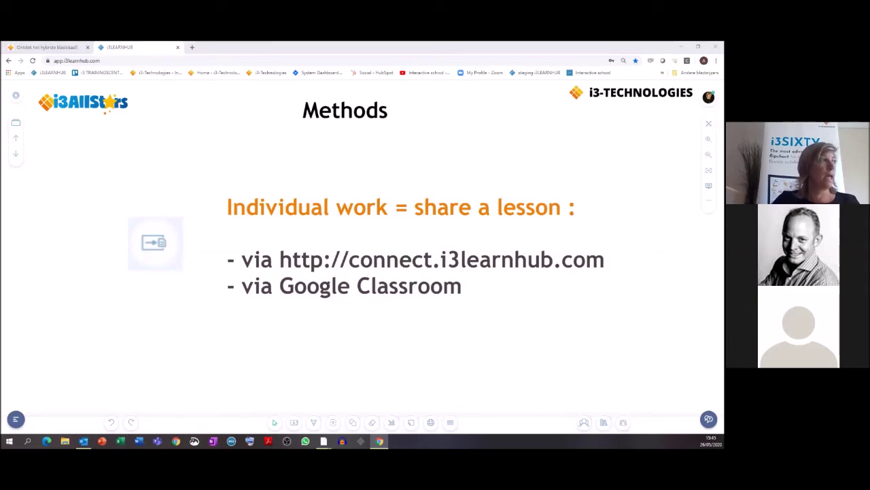
{"action": "left_click", "coordinate": [16, 158]}
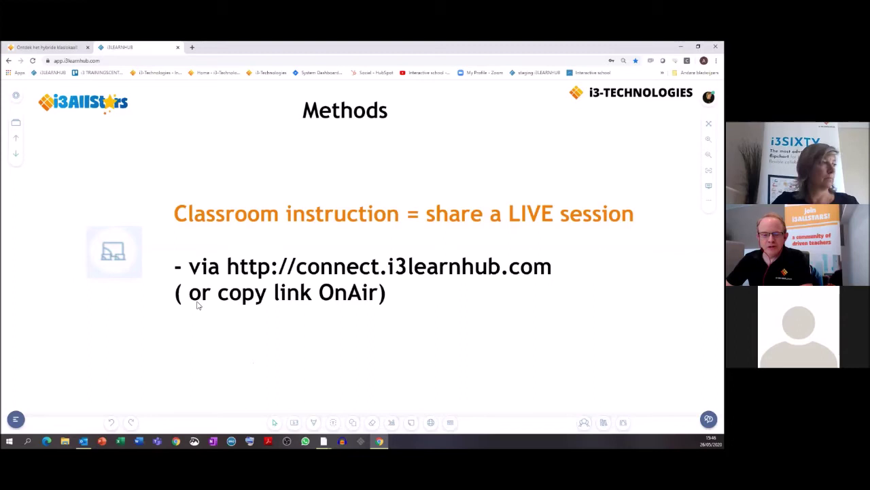
{"action": "scroll", "coordinate": [196, 303], "scroll_direction": "down", "scroll_amount": 1}
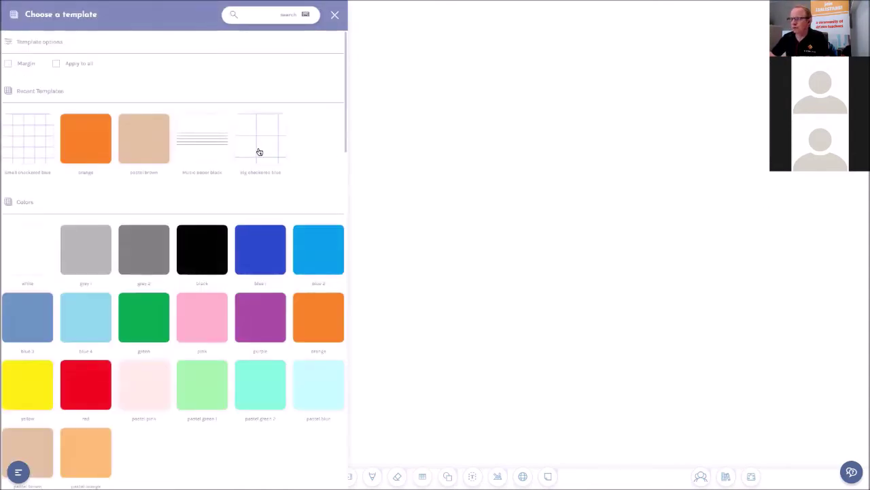
Apply the recent large blue checkered template to the blank board.
{"action": "left_click", "coordinate": [258, 148]}
{"action": "left_click", "coordinate": [351, 439]}
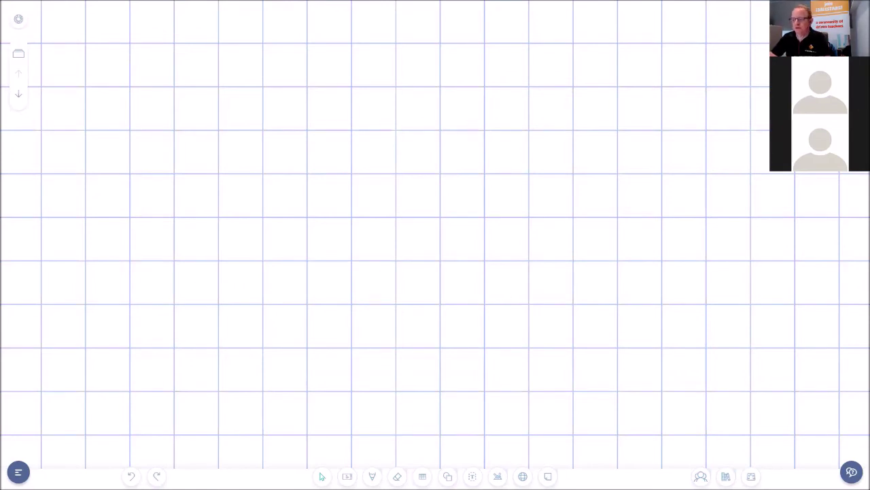
Search the private lesson files for "europe".
{"action": "left_click", "coordinate": [18, 471]}
{"action": "left_click", "coordinate": [80, 192]}
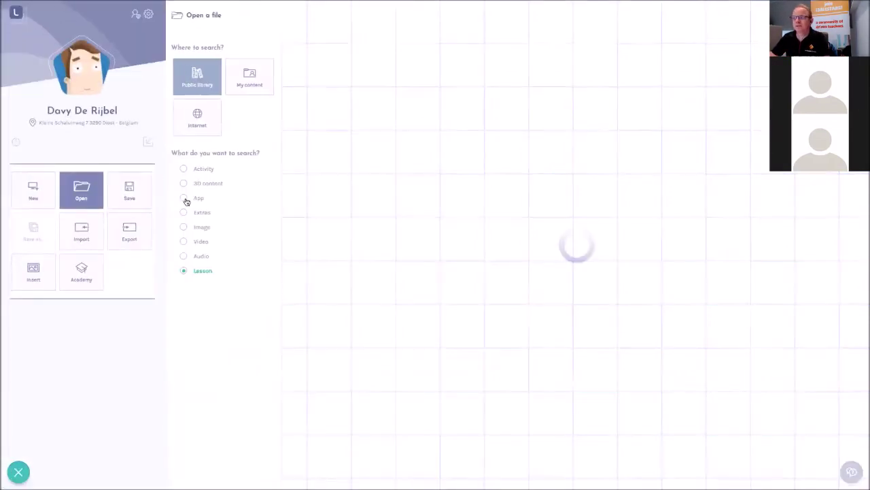
{"action": "left_click", "coordinate": [263, 92]}
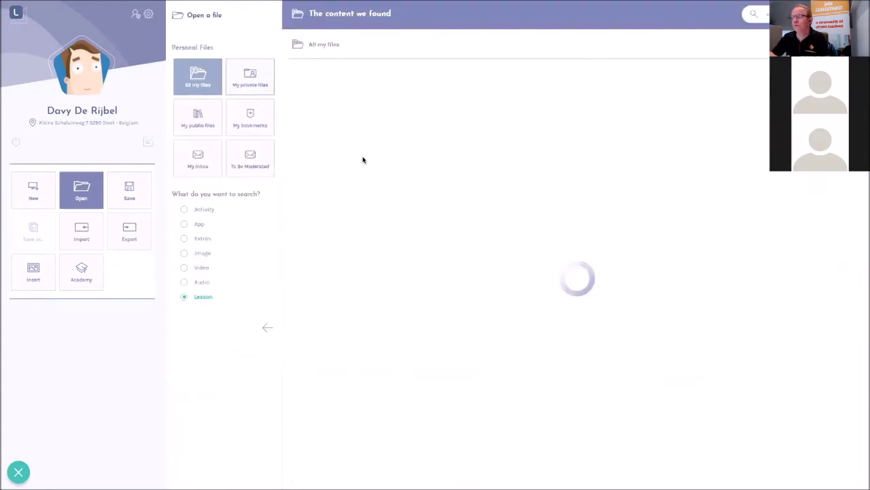
{"action": "left_click", "coordinate": [263, 87]}
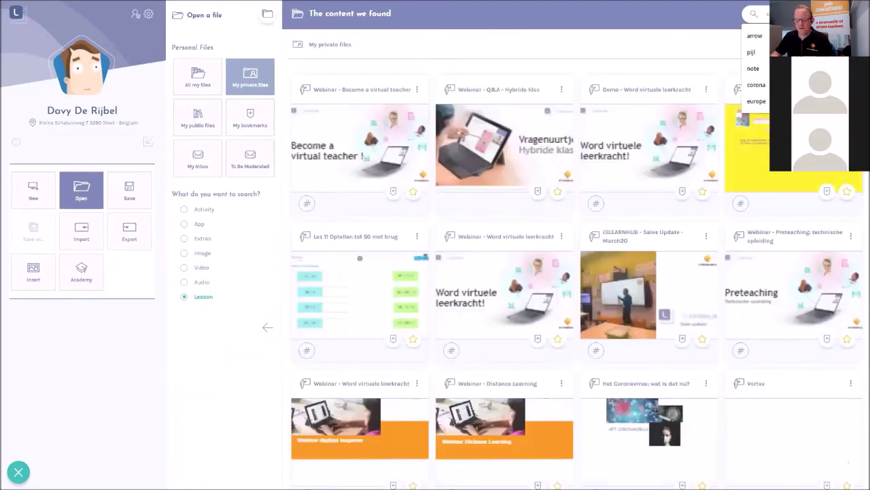
{"action": "type", "text": "e"}
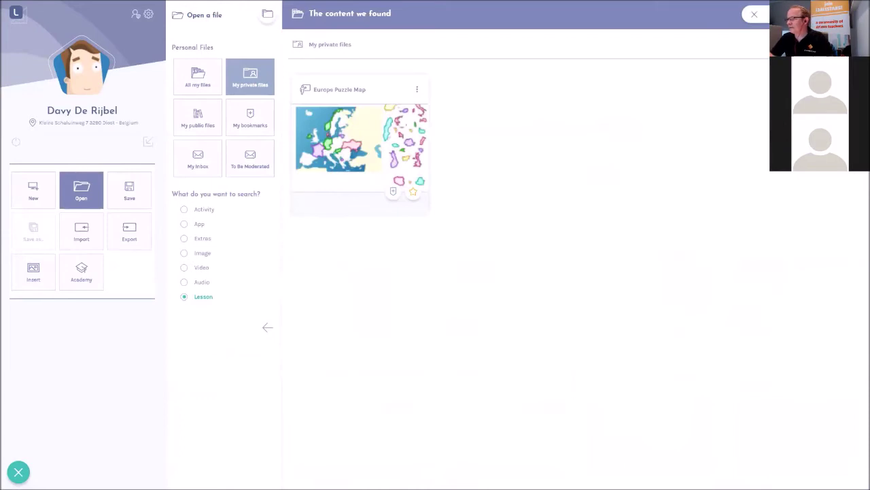
Try to open the Europe Puzzle Map lesson by choosing to save the current board first, and leave the save options.
{"action": "left_click", "coordinate": [313, 126]}
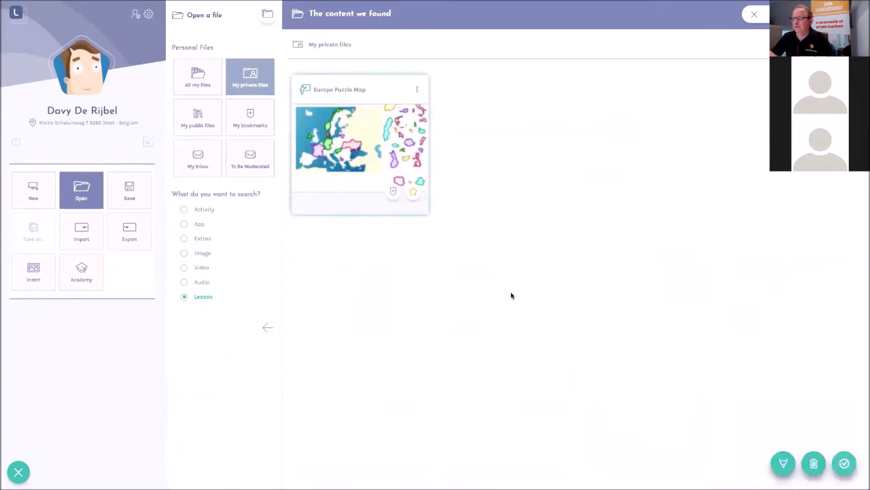
{"action": "left_click", "coordinate": [845, 463]}
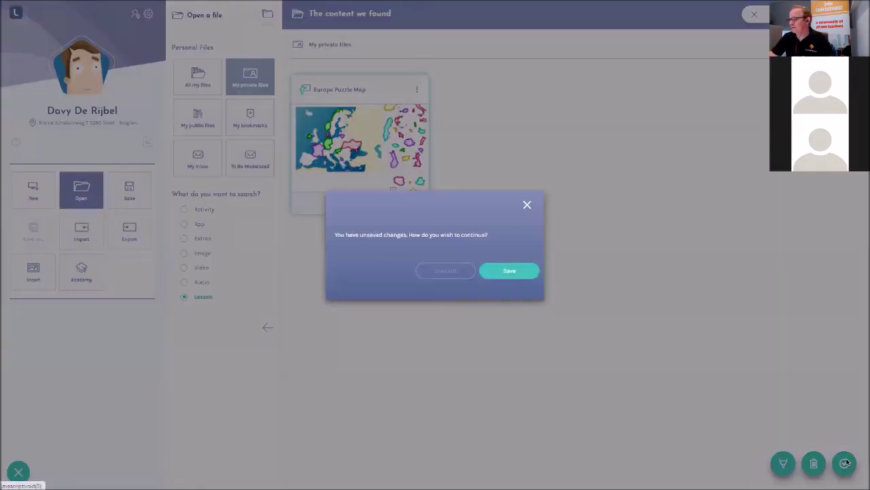
{"action": "left_click", "coordinate": [495, 277]}
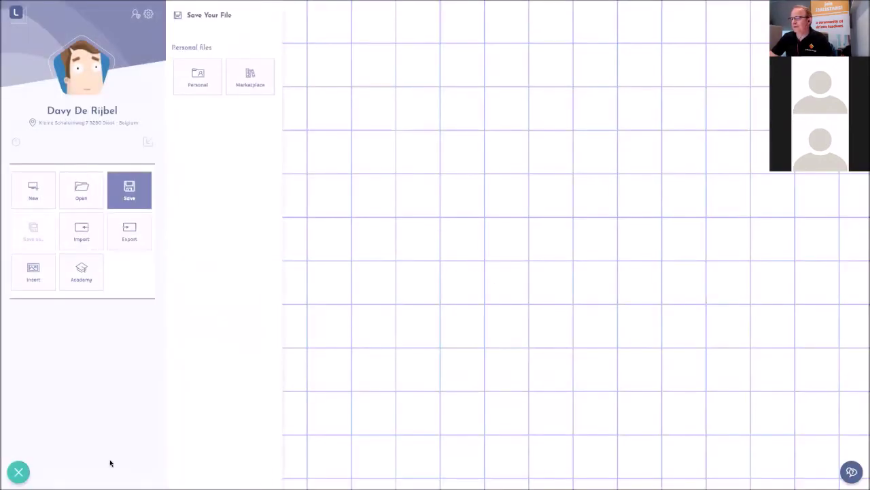
{"action": "left_click", "coordinate": [18, 471]}
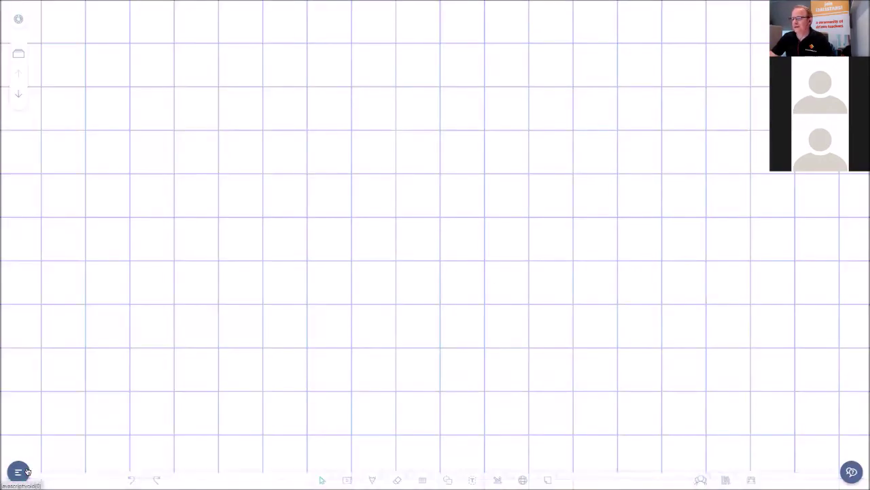
Open the Europe Puzzle Map lesson from the private files and discard the current board's unsaved changes.
{"action": "left_click", "coordinate": [18, 471]}
{"action": "left_click", "coordinate": [85, 199]}
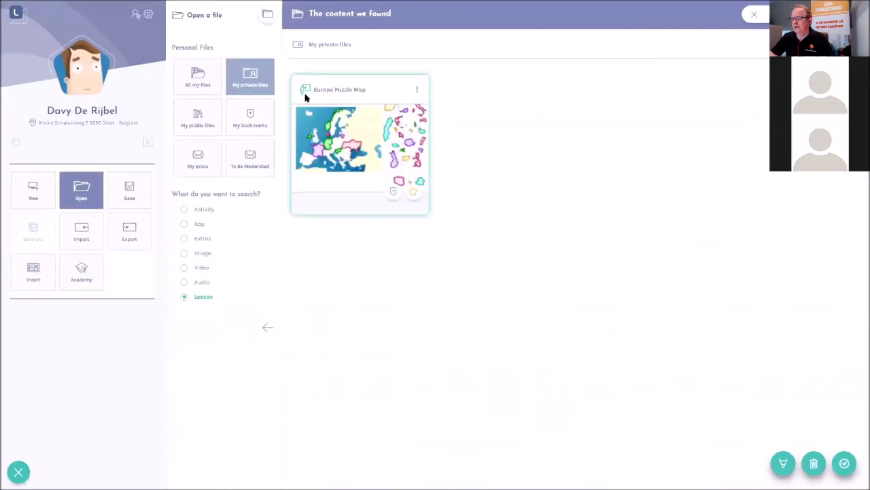
{"action": "left_click", "coordinate": [360, 176]}
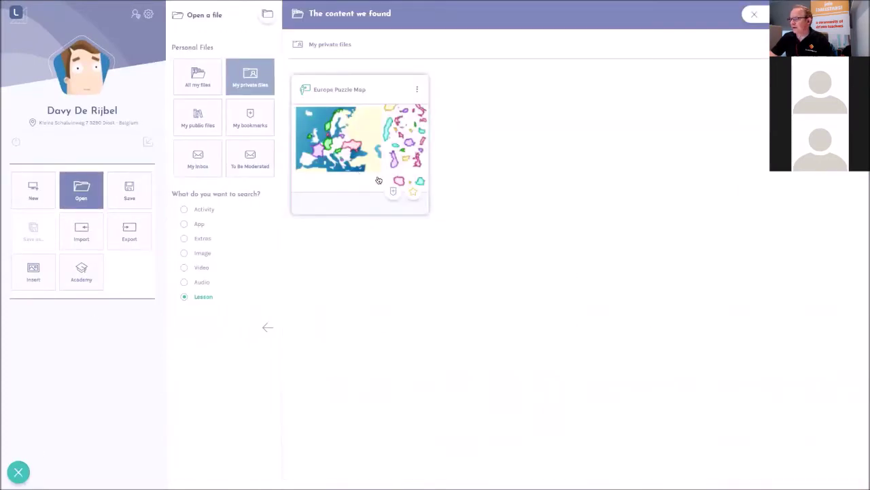
{"action": "left_click", "coordinate": [844, 462]}
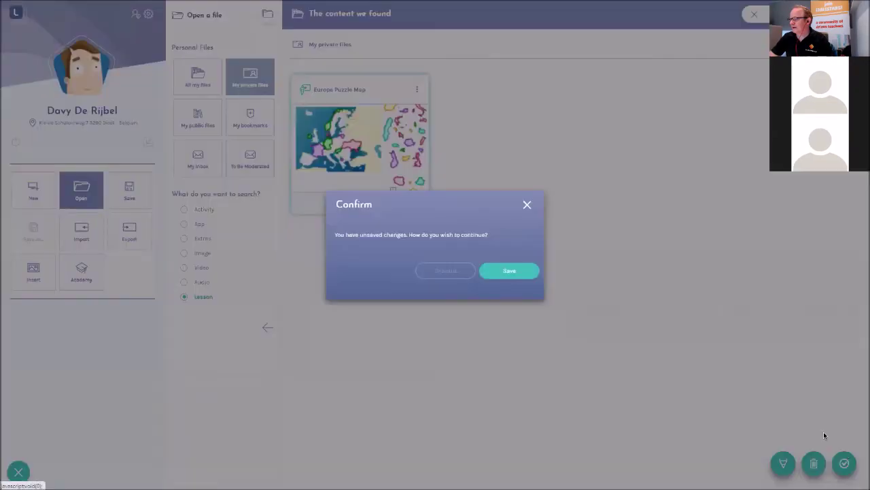
{"action": "left_click", "coordinate": [438, 272]}
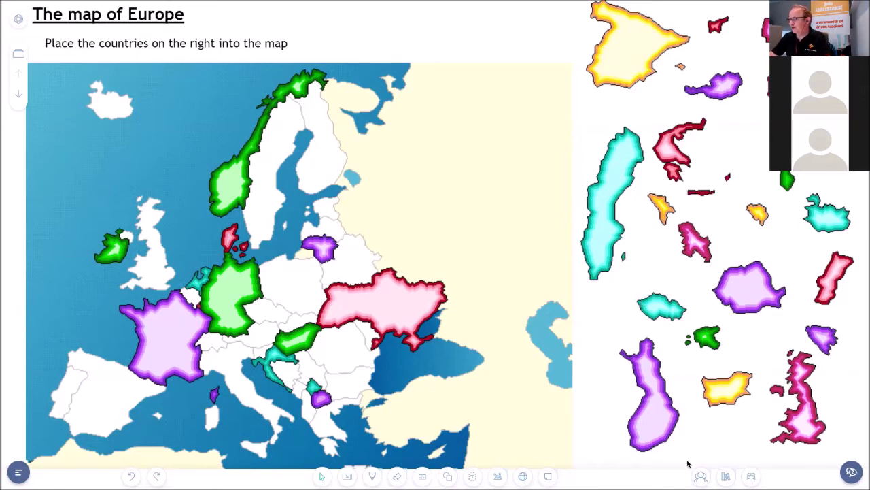
Start a new video sharing session using the current board with the map of Europe.
{"action": "left_click", "coordinate": [701, 476]}
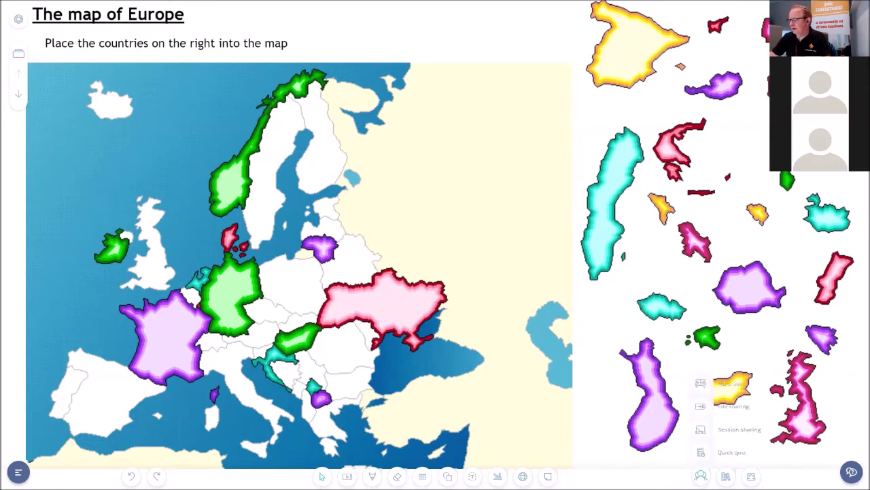
{"action": "left_click", "coordinate": [701, 434]}
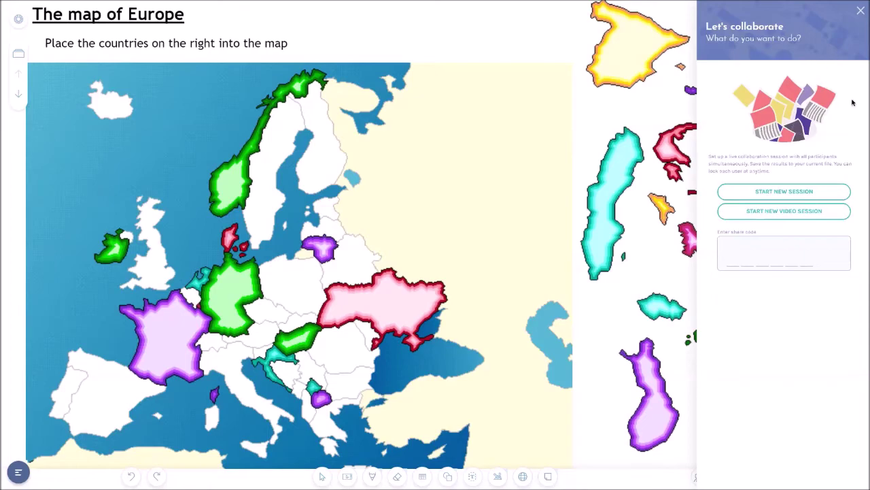
{"action": "left_click", "coordinate": [783, 212]}
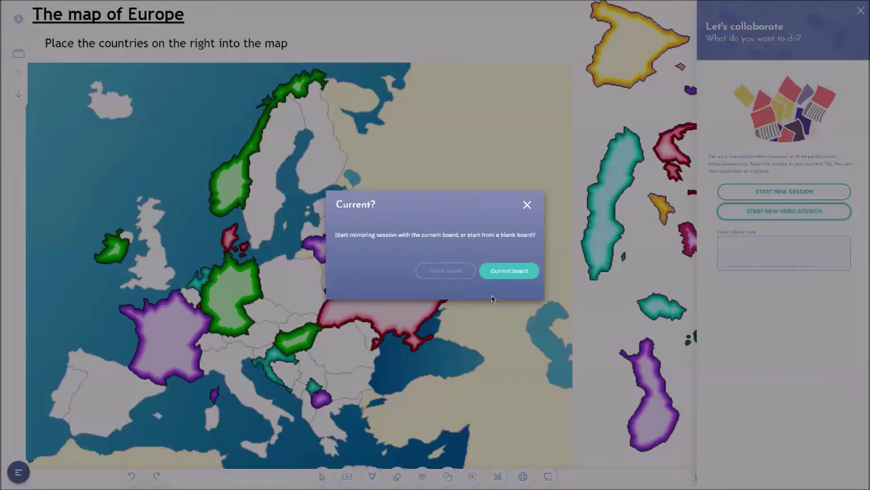
{"action": "left_click", "coordinate": [521, 274]}
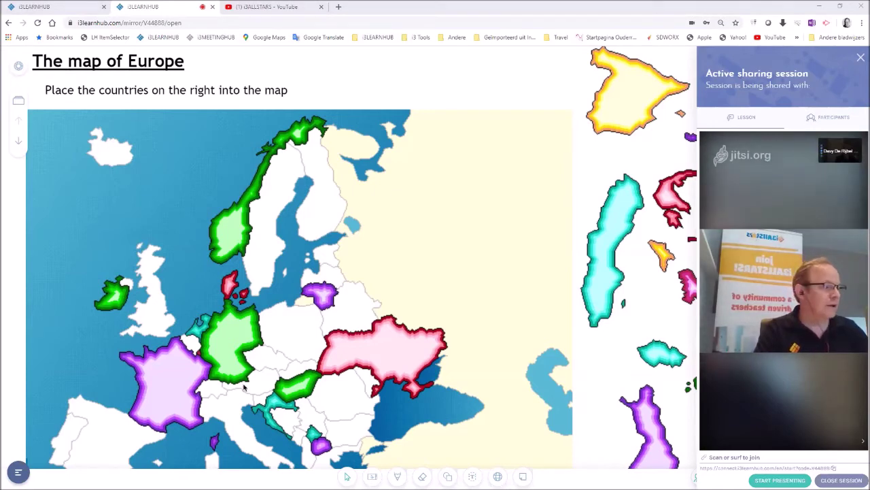
Unmute the host microphone in the session's video call and mute it again.
{"action": "left_click", "coordinate": [816, 121]}
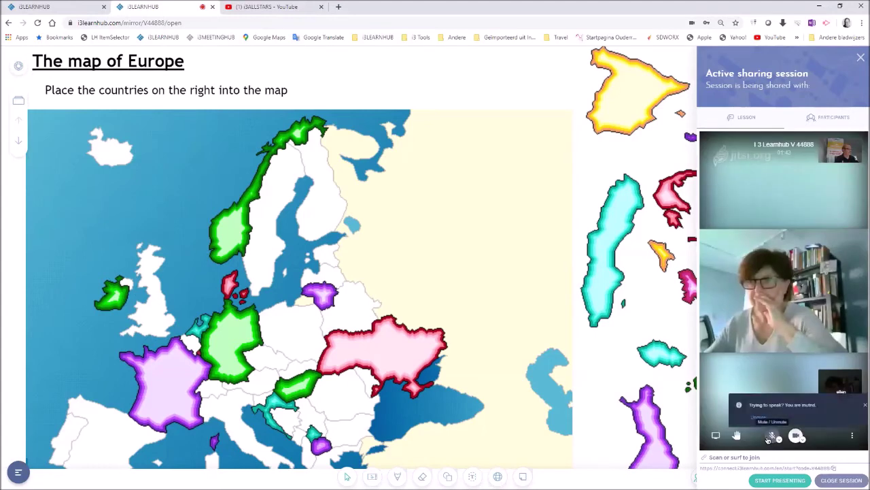
{"action": "left_click", "coordinate": [771, 435]}
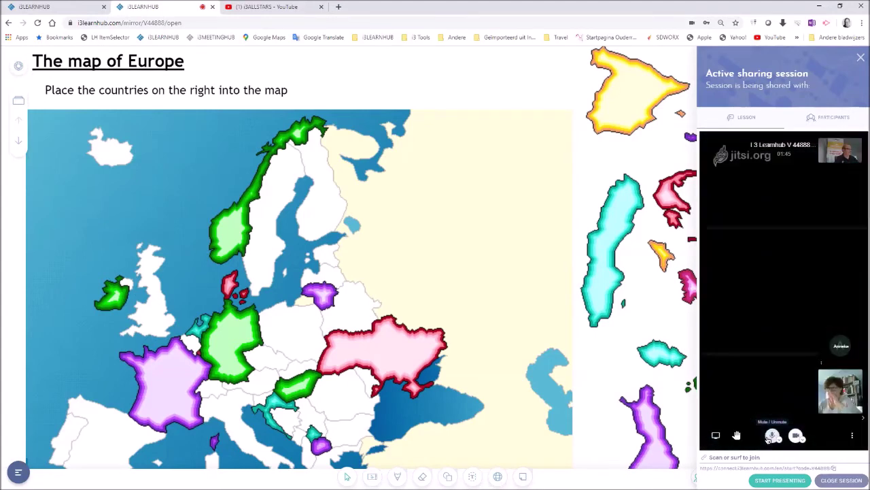
{"action": "left_click", "coordinate": [770, 436]}
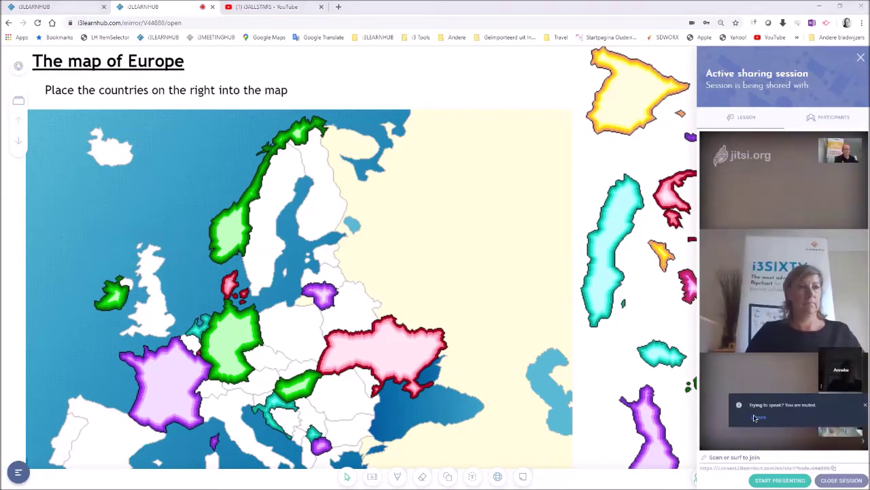
{"action": "mouse_move", "coordinate": [782, 416]}
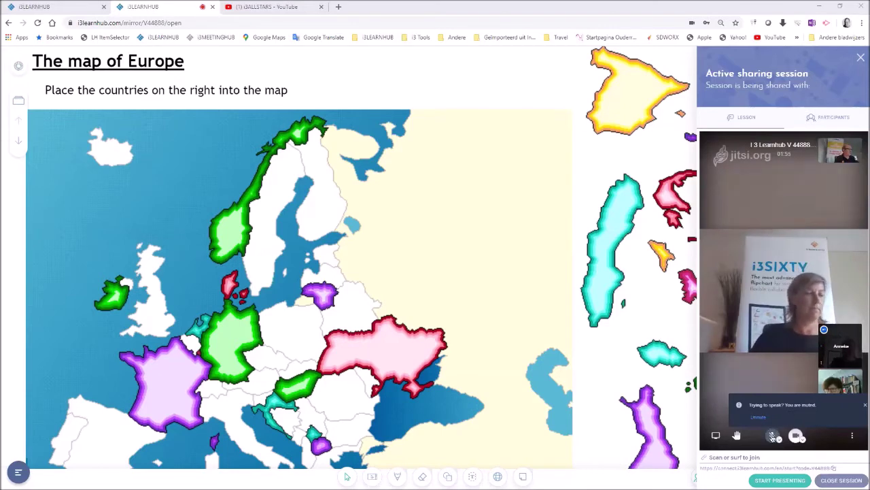
Review the active session's participant list with its per-participant controls and return to the video call.
{"action": "left_click", "coordinate": [829, 117]}
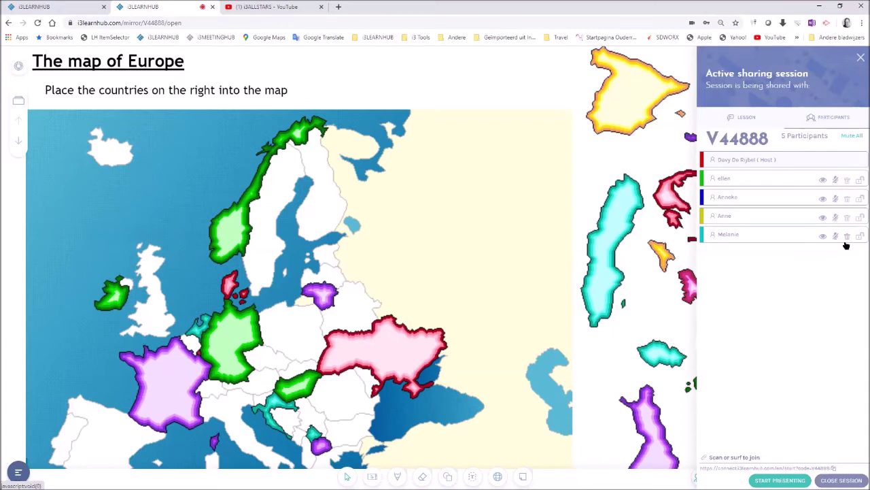
{"action": "left_click", "coordinate": [739, 120]}
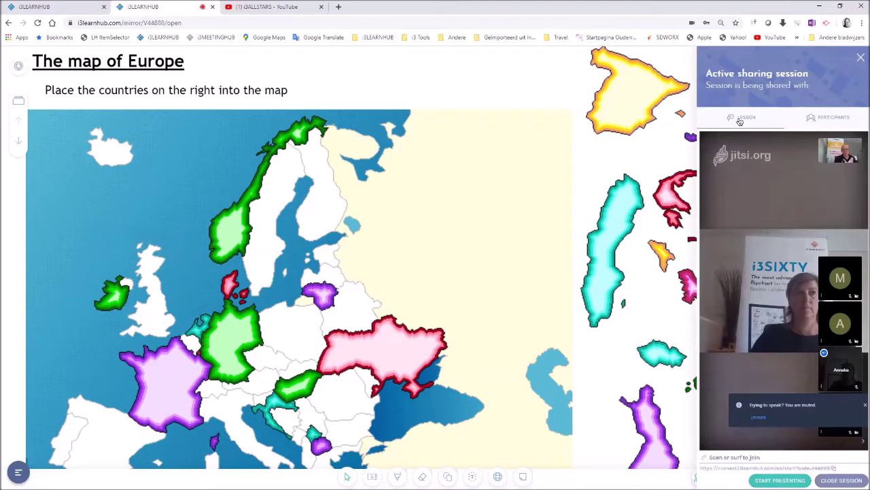
Dismiss the muted-microphone notice in the video call and unmute the host microphone.
{"action": "mouse_move", "coordinate": [849, 417]}
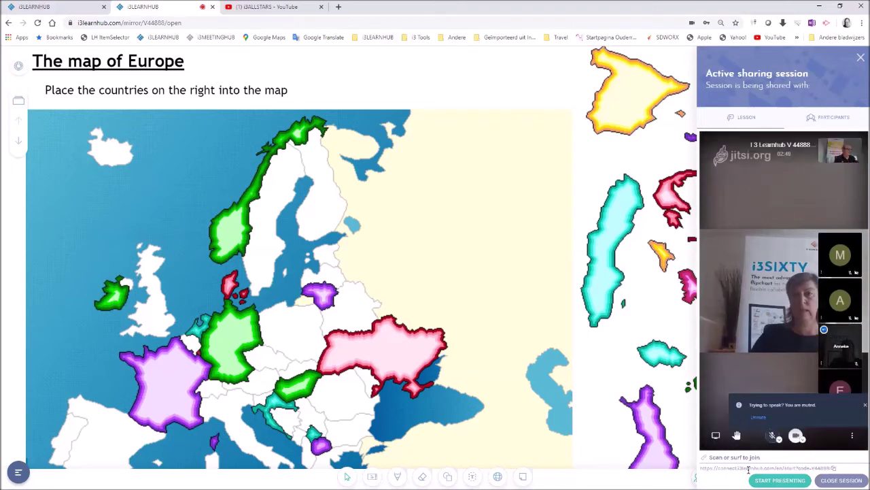
{"action": "left_click", "coordinate": [864, 405]}
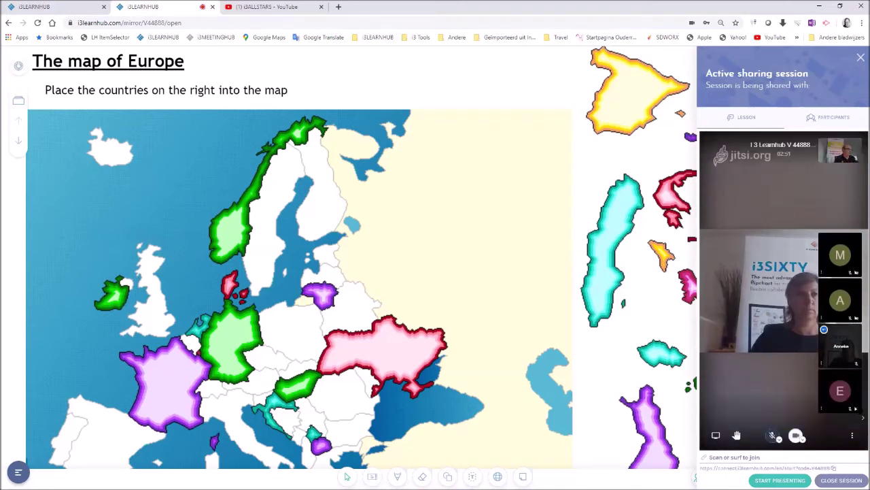
{"action": "left_click", "coordinate": [738, 435]}
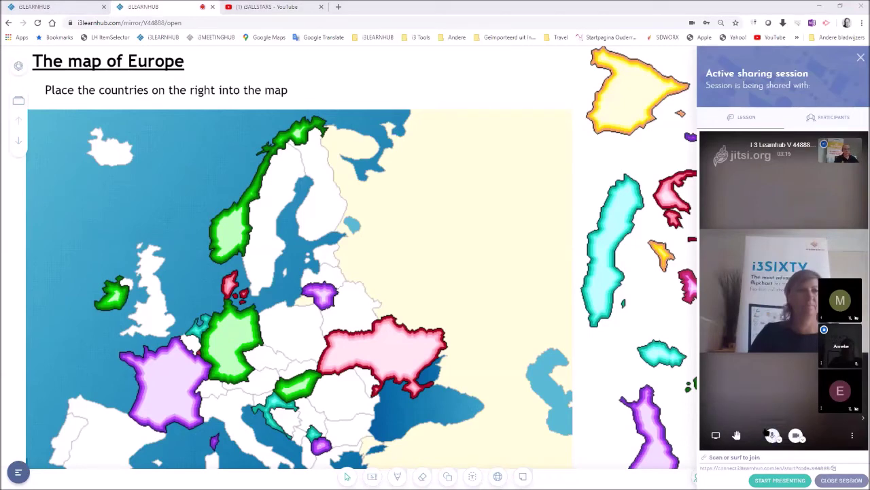
Check the session's participant list again, comparing it with the video call view.
{"action": "left_click", "coordinate": [836, 117]}
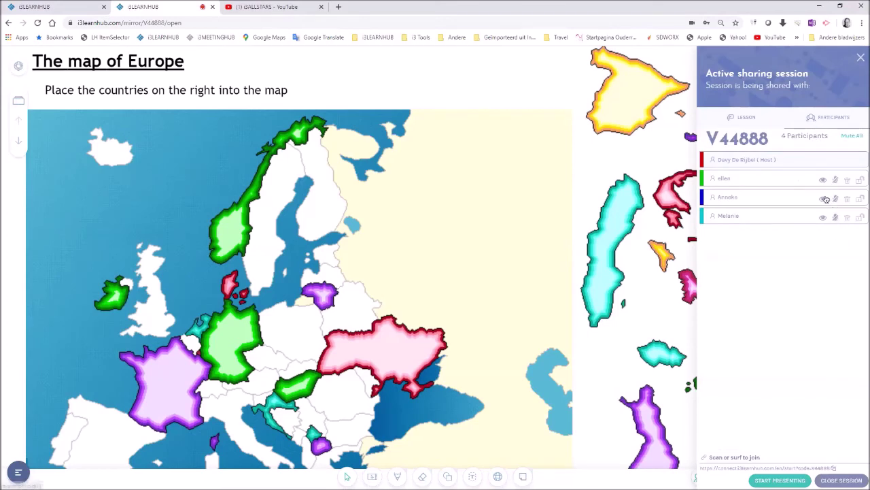
{"action": "left_click", "coordinate": [748, 118]}
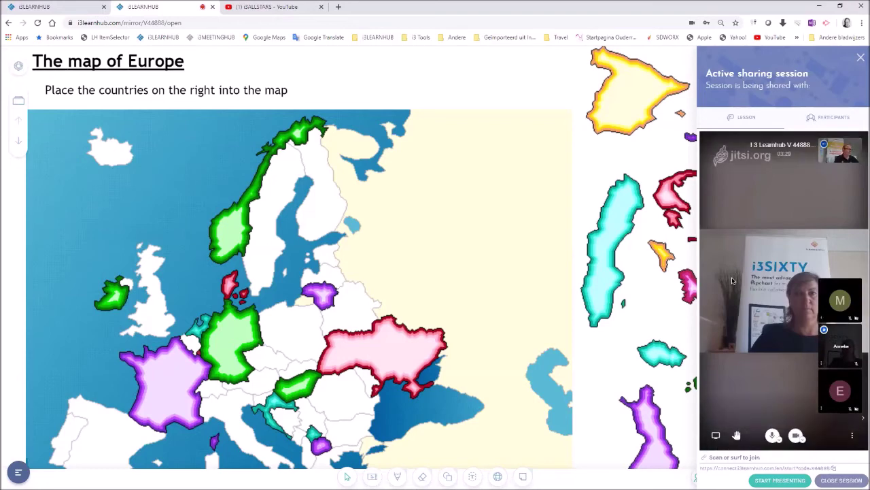
{"action": "left_click", "coordinate": [834, 122]}
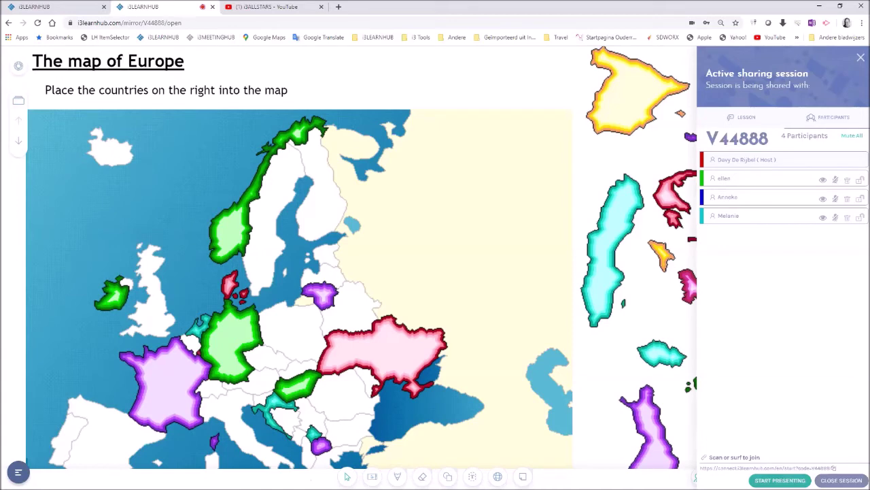
Start presenting the lesson to the participants from the video call view and go to the blank page after the map.
{"action": "left_click", "coordinate": [748, 118]}
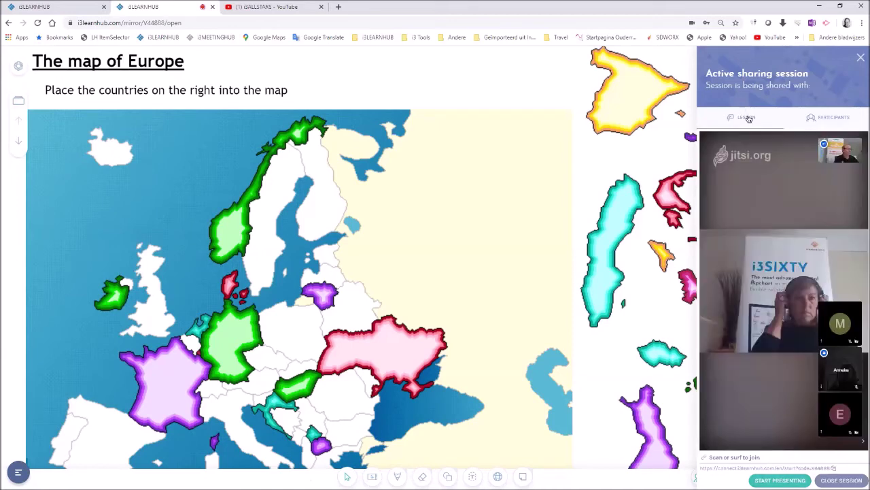
{"action": "mouse_move", "coordinate": [761, 235]}
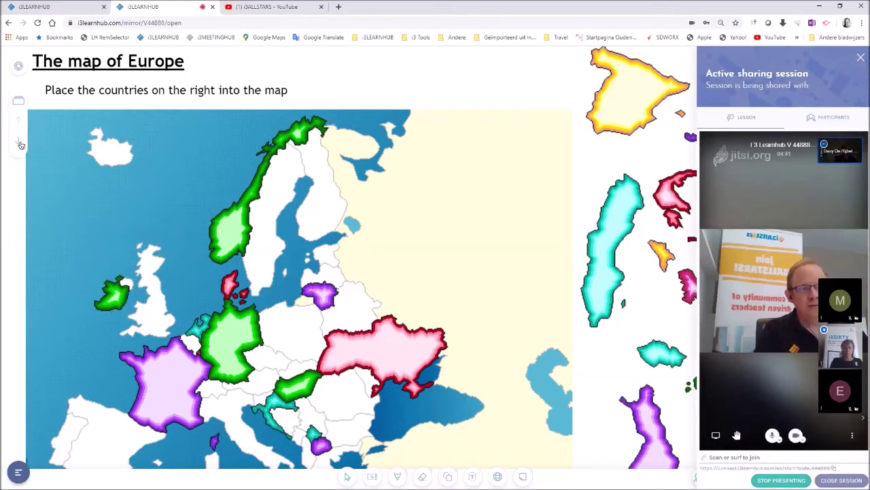
{"action": "left_click", "coordinate": [21, 145]}
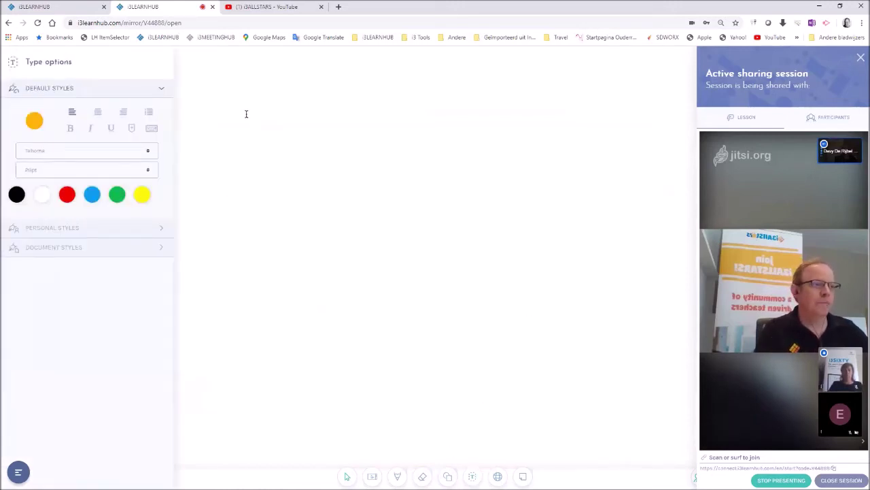
Add the text "Instructions" near the top of the blank page and return to selection mode.
{"action": "left_click", "coordinate": [274, 116]}
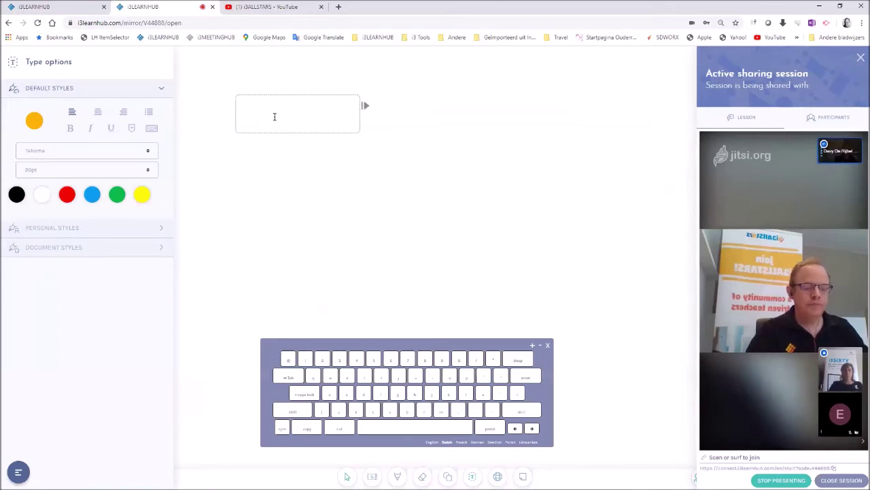
{"action": "type", "text": "Instructions"}
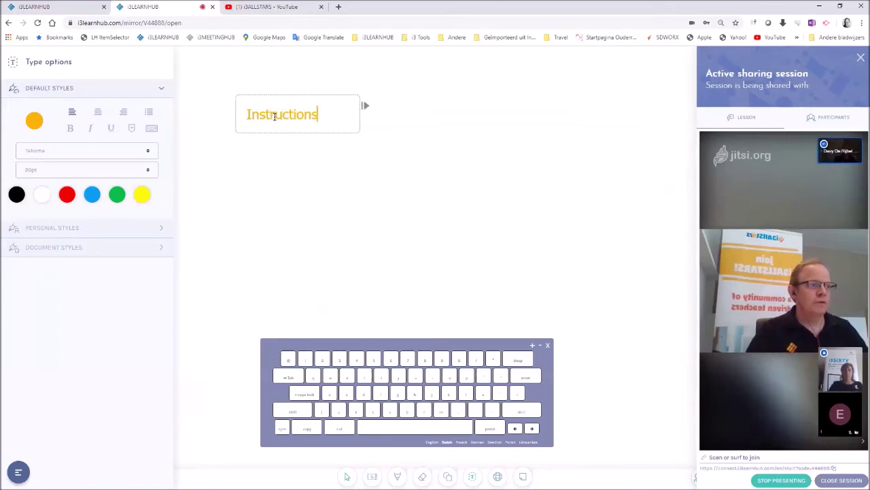
{"action": "left_click", "coordinate": [317, 263]}
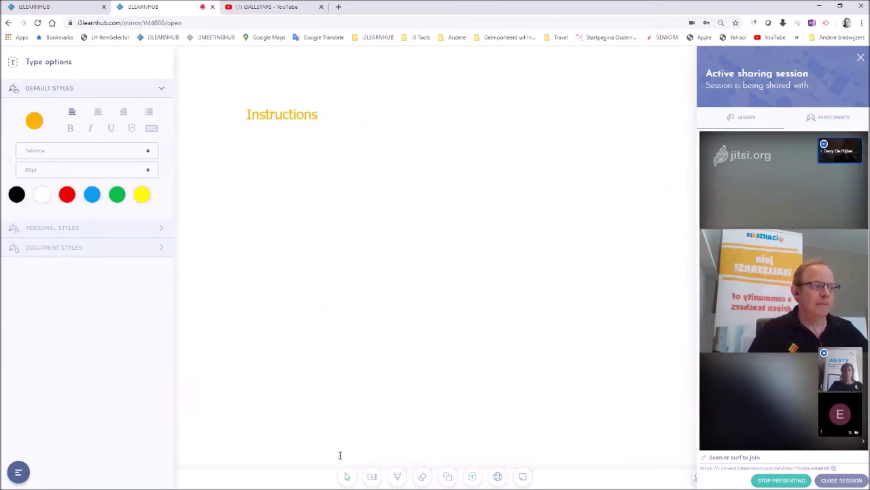
{"action": "left_click", "coordinate": [345, 475]}
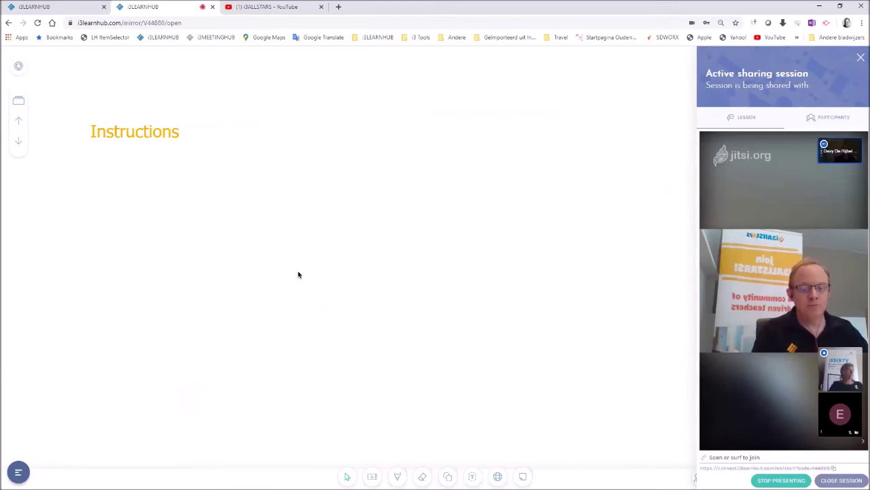
Return to the map page and place the turquoise Sweden piece on its spot beside Norway.
{"action": "left_click", "coordinate": [19, 121]}
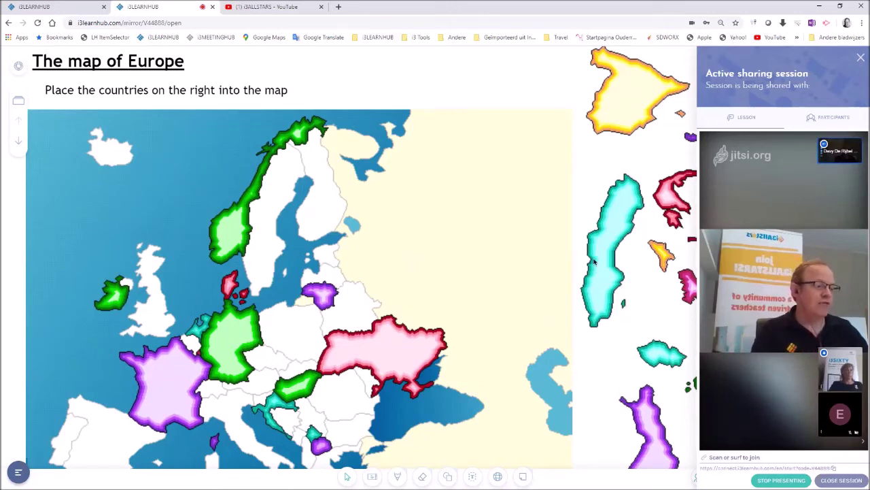
{"action": "left_click_drag", "start_coordinate": [570, 264], "coordinate": [266, 217]}
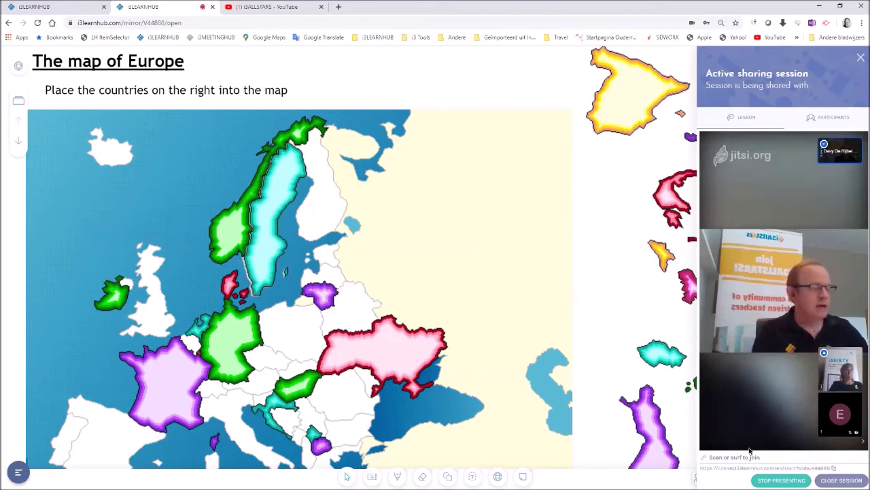
Stop presenting the lesson, and hide and reopen the active sharing session panel.
{"action": "mouse_move", "coordinate": [751, 451]}
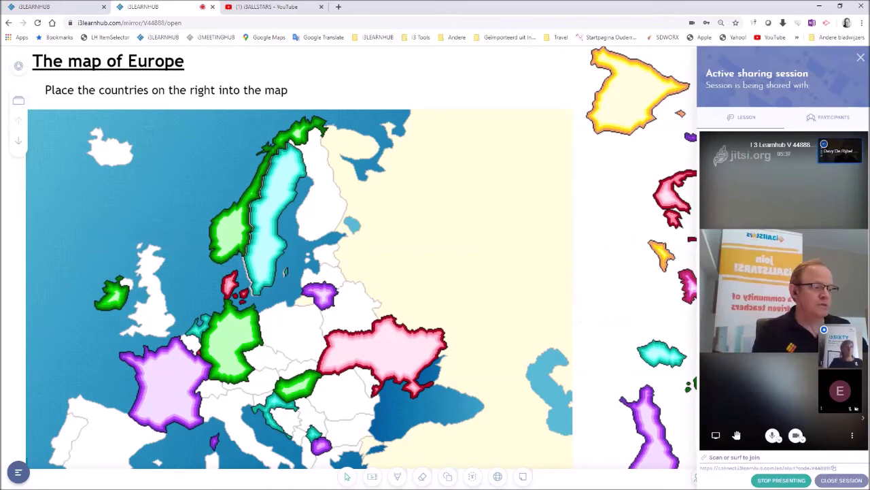
{"action": "left_click", "coordinate": [780, 480]}
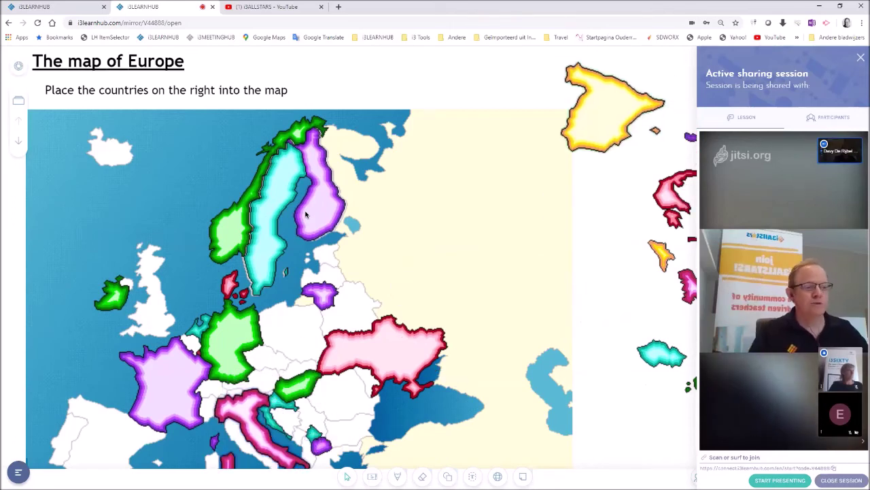
{"action": "left_click", "coordinate": [860, 58]}
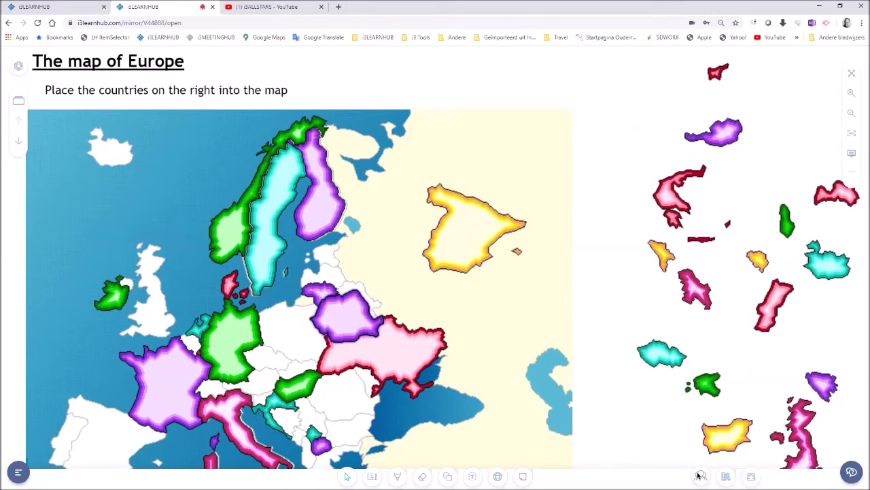
{"action": "left_click", "coordinate": [699, 476]}
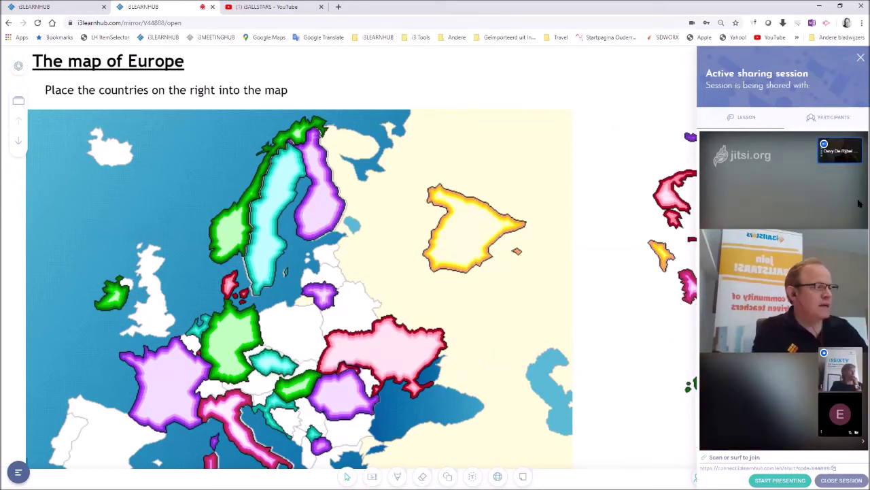
Look through the screen, application window and browser tab sharing sources and share the "Welkom bij PowerPoint" window in the video call.
{"action": "mouse_move", "coordinate": [838, 269]}
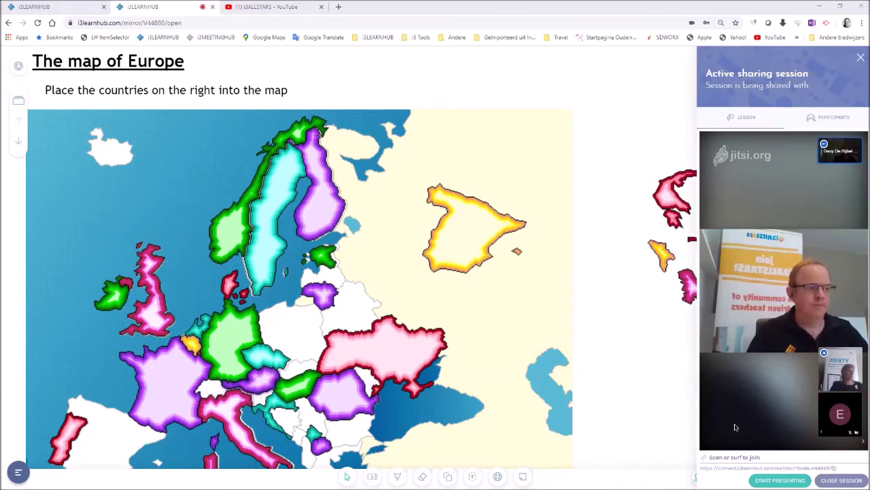
{"action": "mouse_move", "coordinate": [719, 416]}
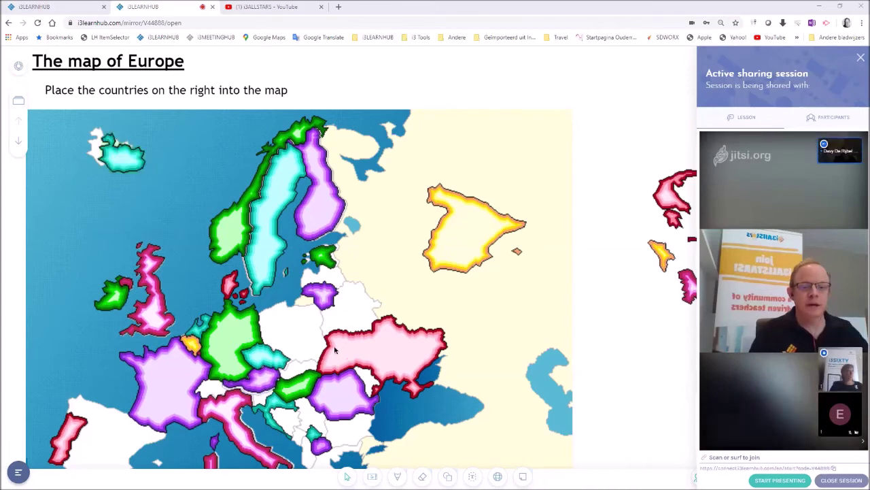
{"action": "mouse_move", "coordinate": [708, 442]}
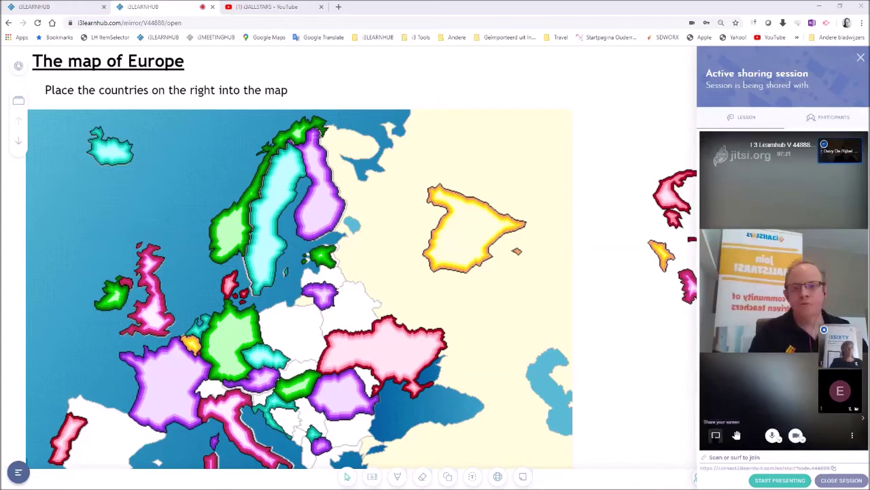
{"action": "left_click", "coordinate": [715, 436]}
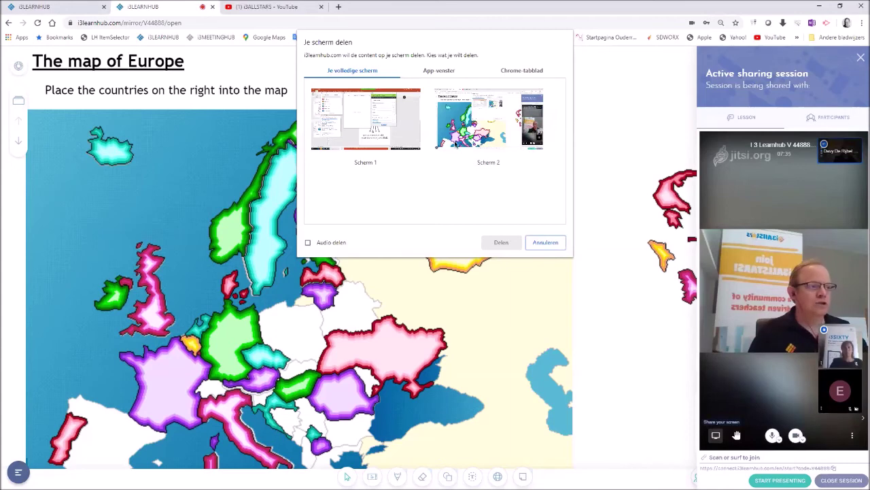
{"action": "left_click", "coordinate": [430, 74]}
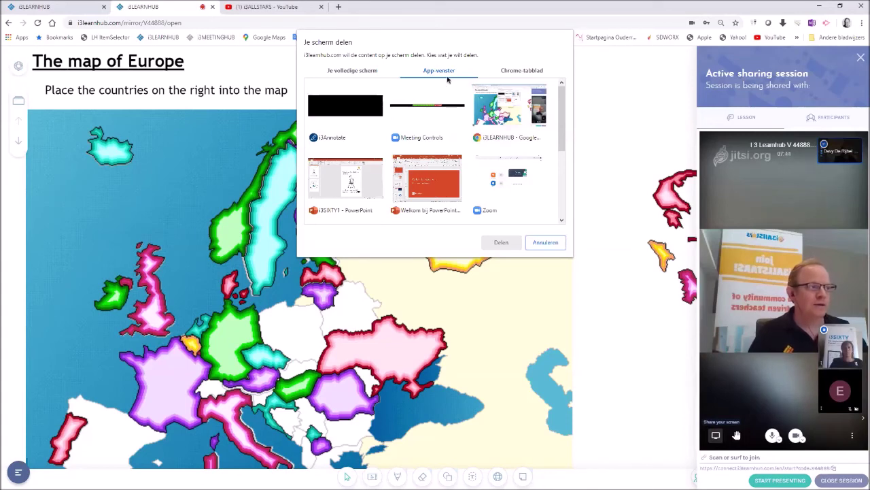
{"action": "left_click", "coordinate": [521, 72]}
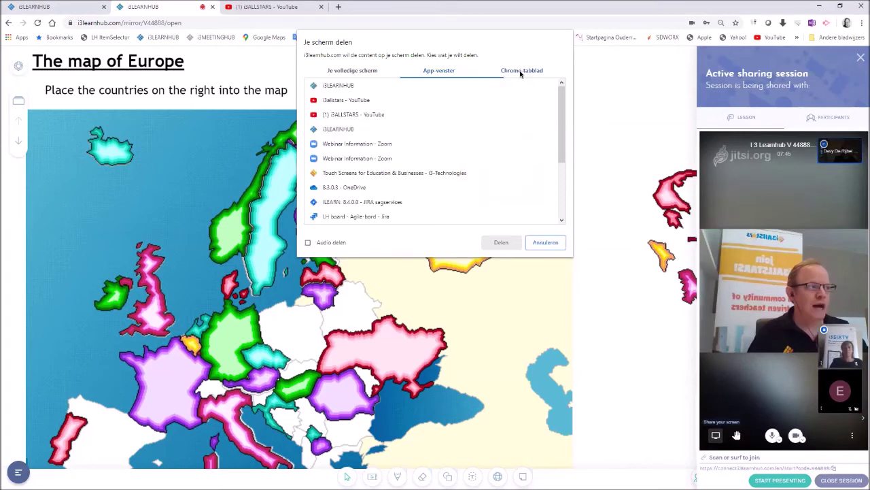
{"action": "left_click", "coordinate": [447, 73]}
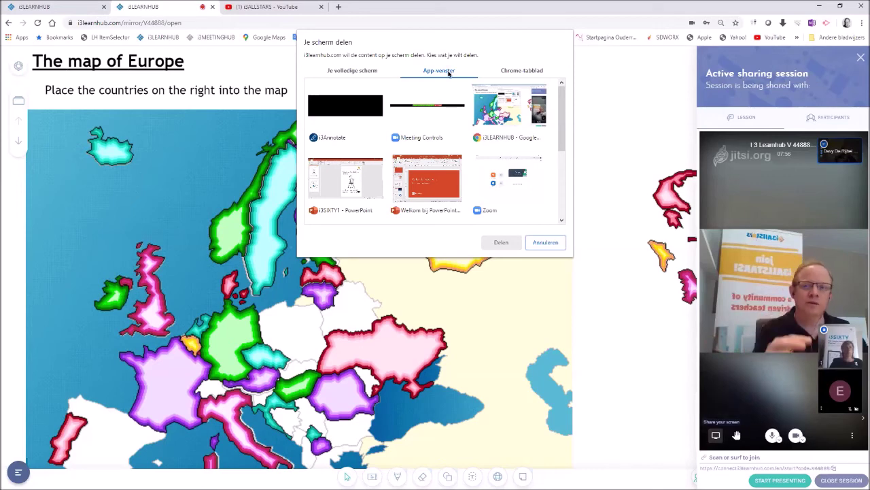
{"action": "left_click", "coordinate": [429, 201]}
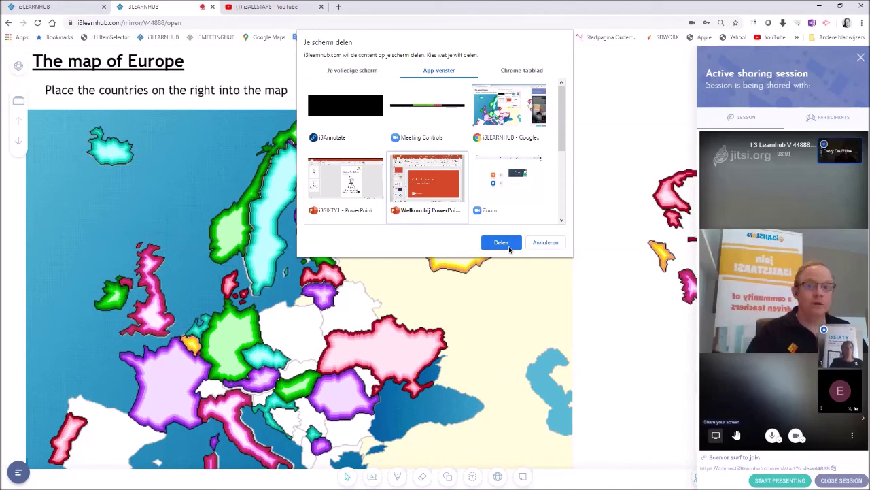
{"action": "left_click", "coordinate": [503, 244]}
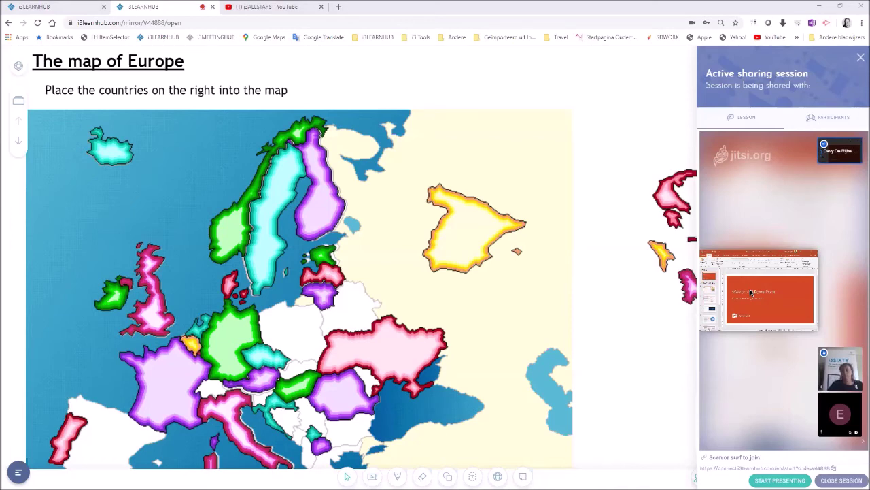
Share the i3SIXTY1 PowerPoint application window in the video call.
{"action": "mouse_move", "coordinate": [752, 292]}
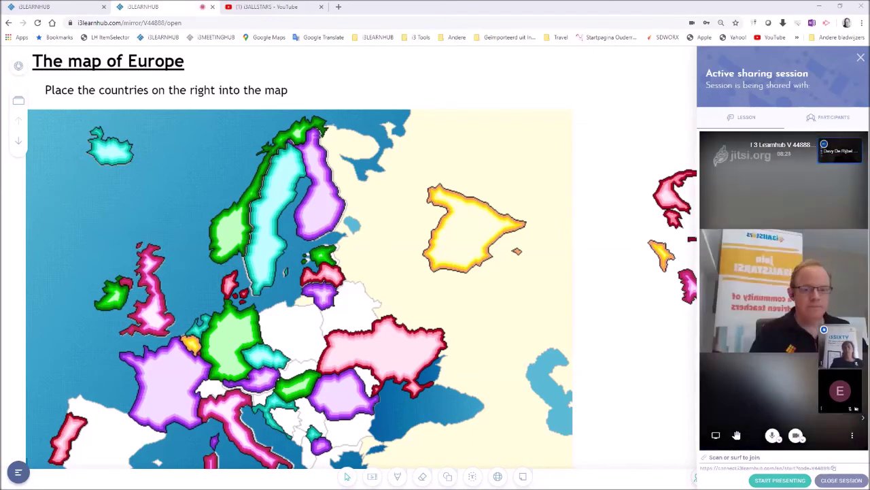
{"action": "left_click", "coordinate": [715, 436]}
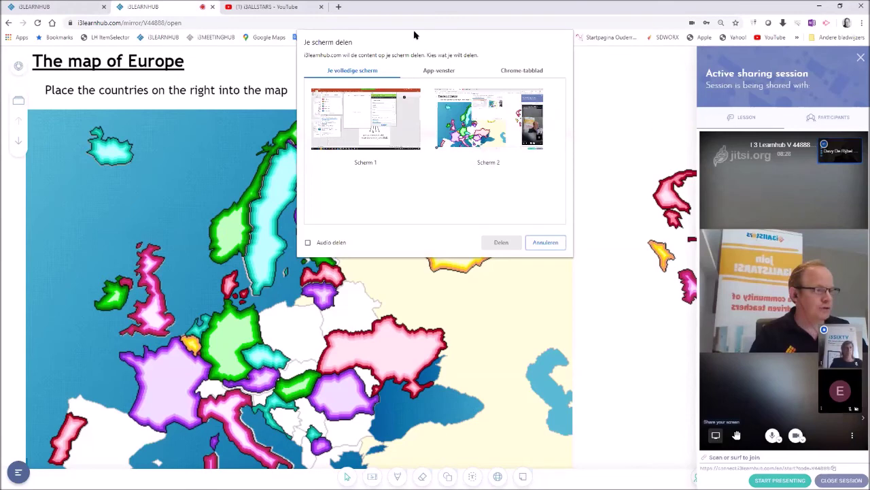
{"action": "left_click", "coordinate": [440, 72]}
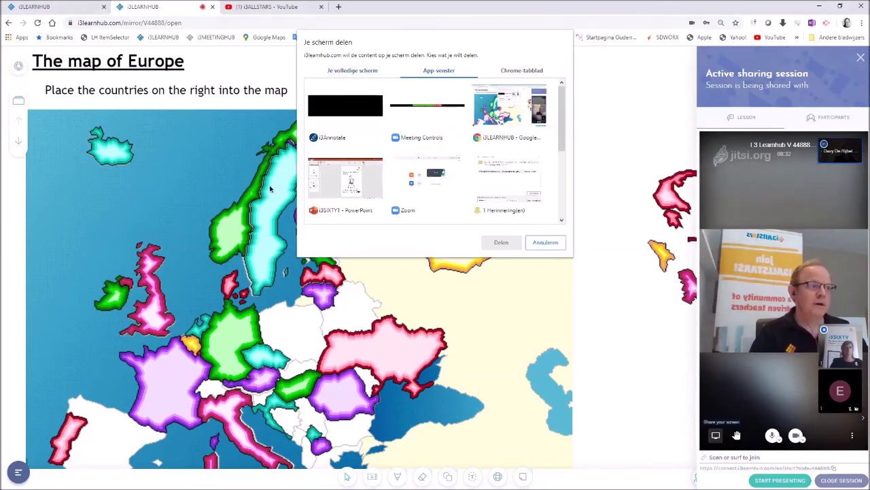
{"action": "left_click", "coordinate": [338, 182]}
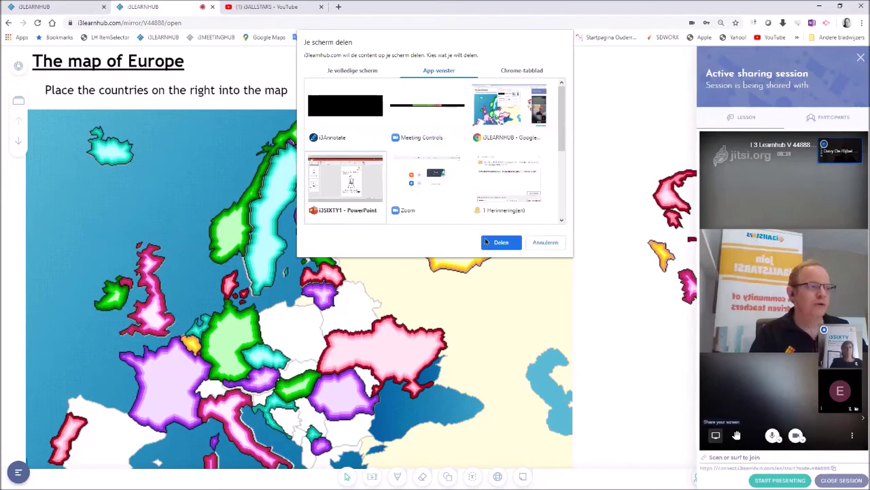
{"action": "left_click", "coordinate": [488, 243]}
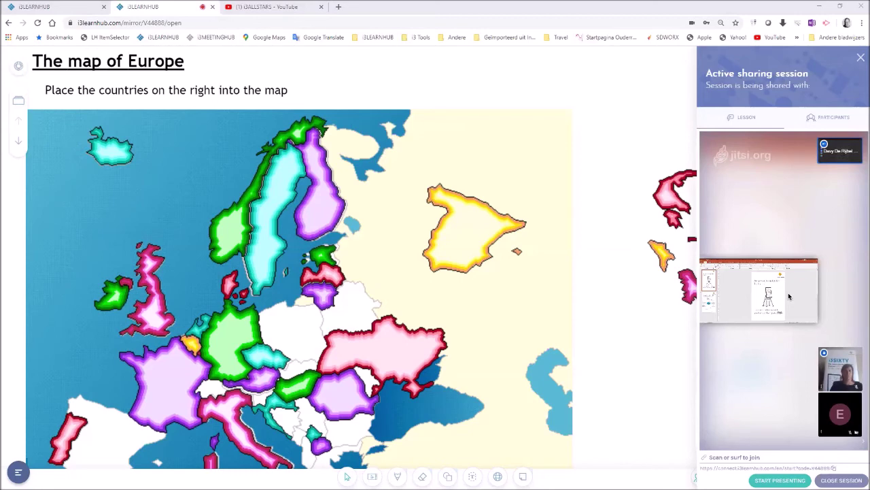
View the video call with the shared PowerPoint in full screen, and leave full screen and end the sharing.
{"action": "mouse_move", "coordinate": [814, 378]}
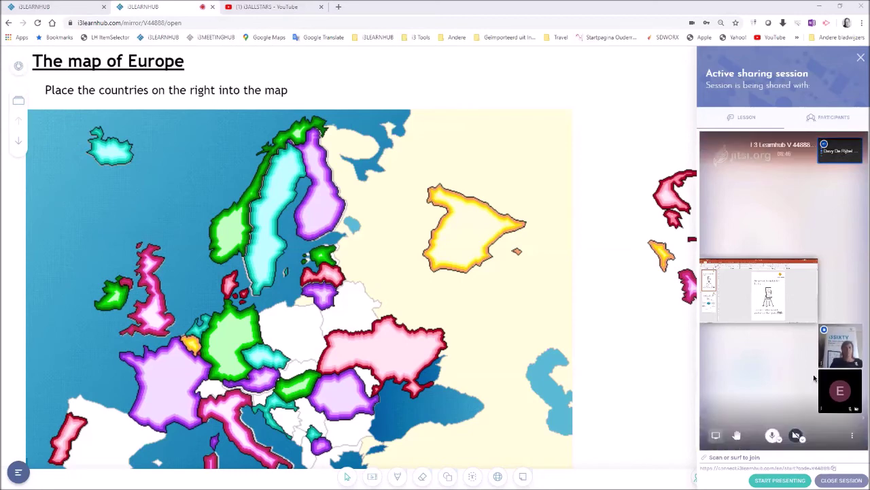
{"action": "left_click", "coordinate": [853, 438]}
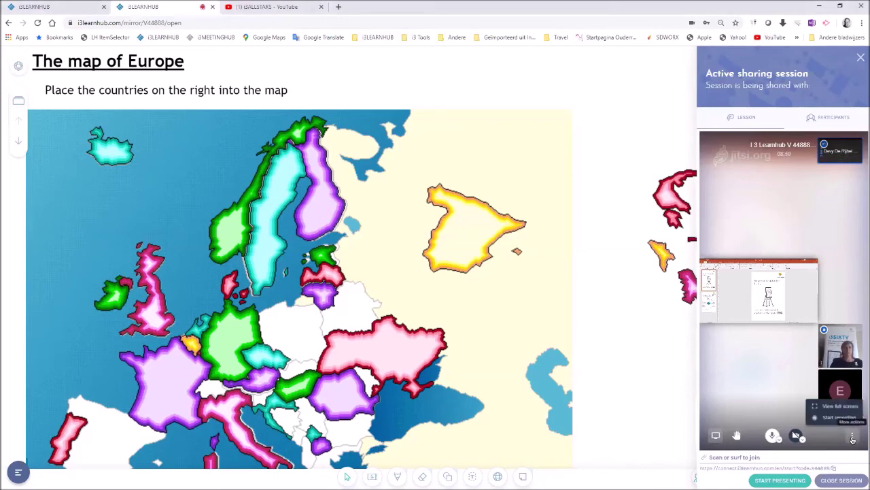
{"action": "left_click", "coordinate": [839, 406]}
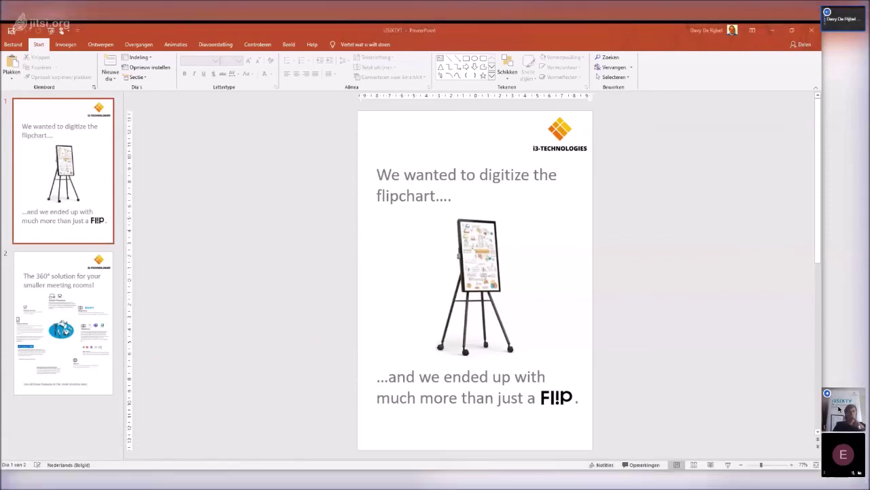
{"action": "left_click", "coordinate": [47, 286]}
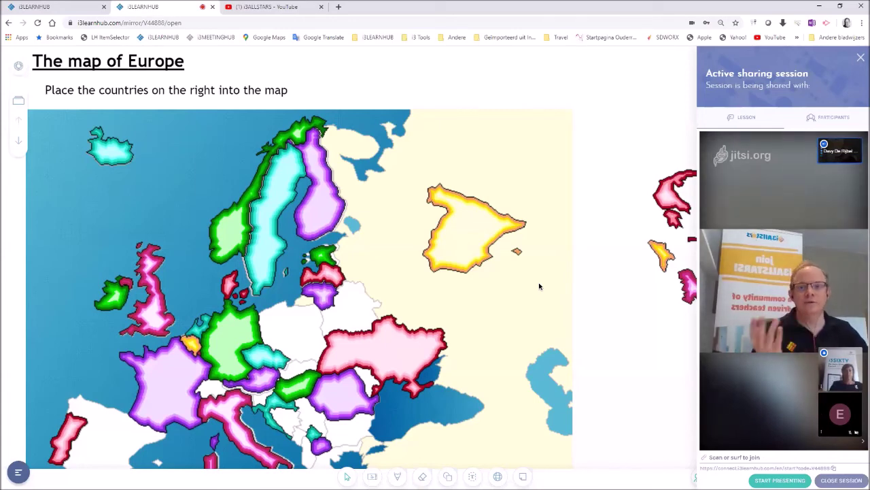
Review the video call's recording options for uploading to Dropbox and close them without recording.
{"action": "mouse_move", "coordinate": [853, 441]}
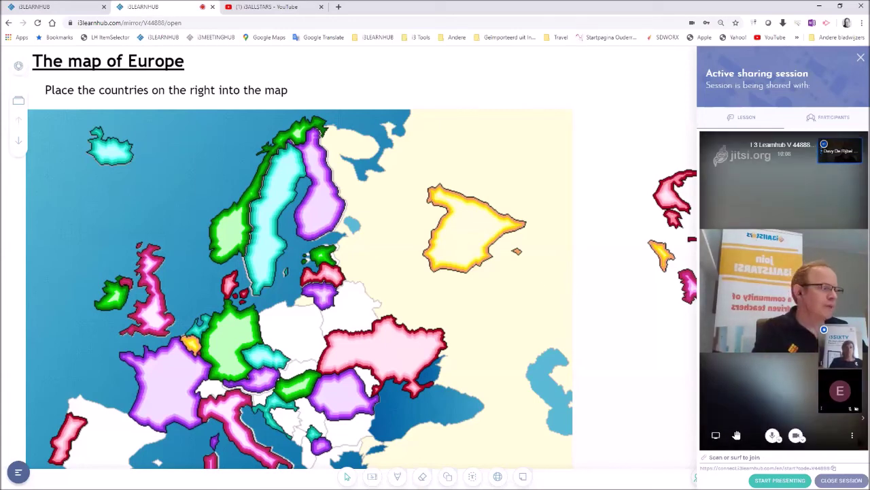
{"action": "left_click", "coordinate": [853, 436]}
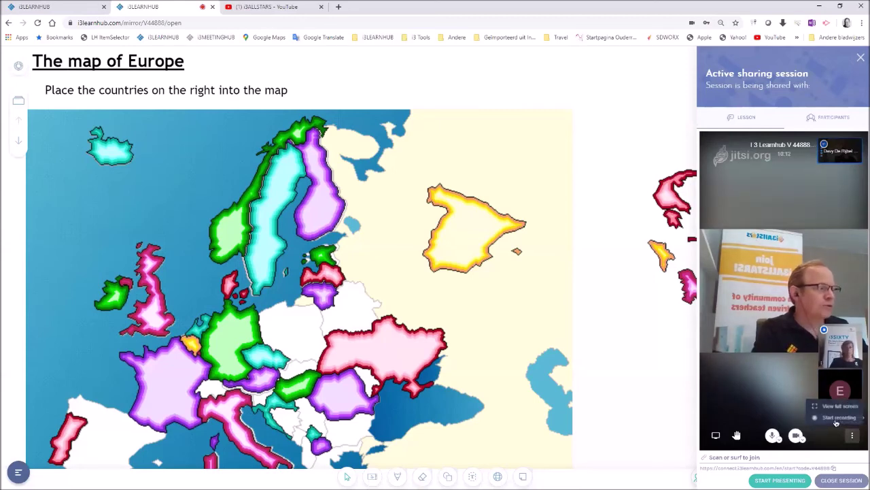
{"action": "left_click", "coordinate": [829, 418]}
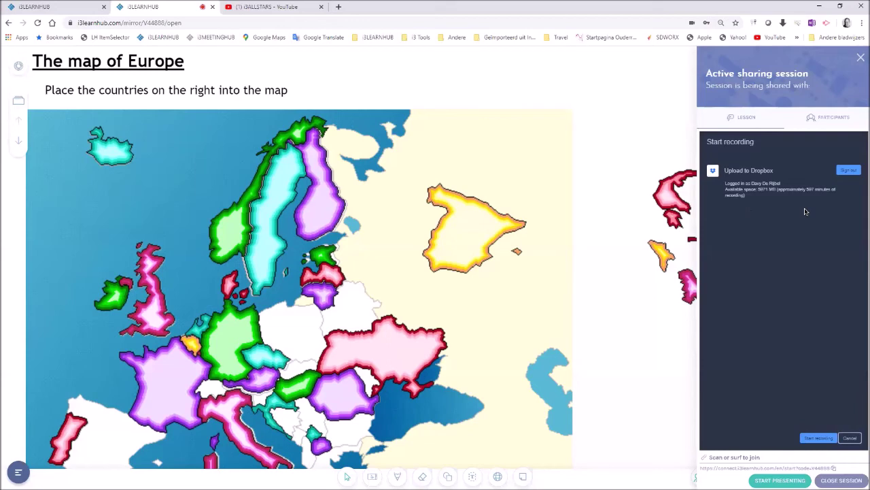
{"action": "left_click", "coordinate": [850, 439]}
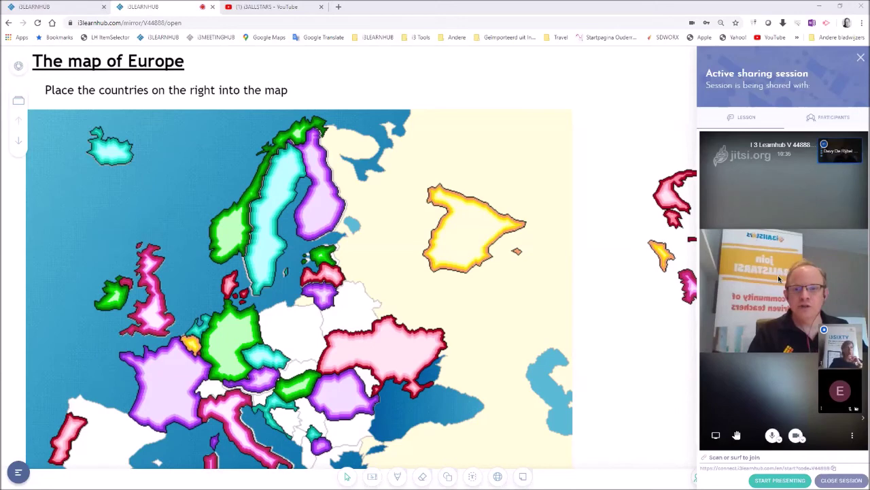
{"action": "mouse_move", "coordinate": [778, 279]}
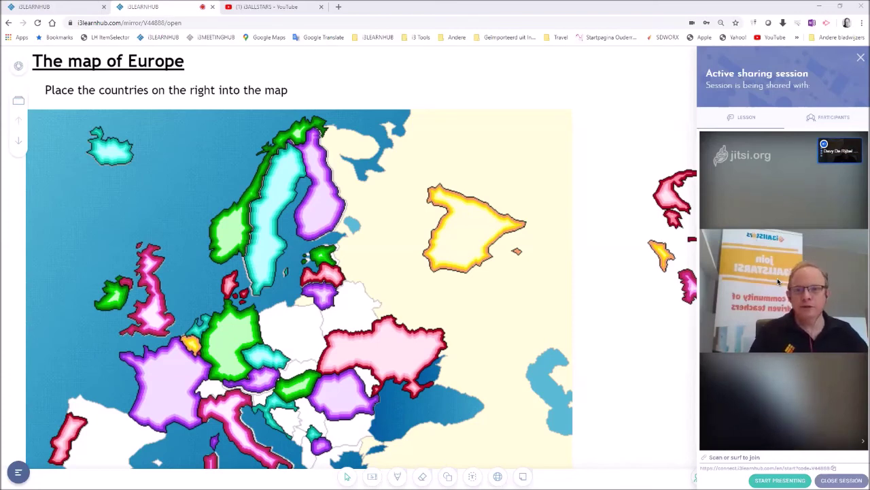
{"action": "mouse_move", "coordinate": [828, 346]}
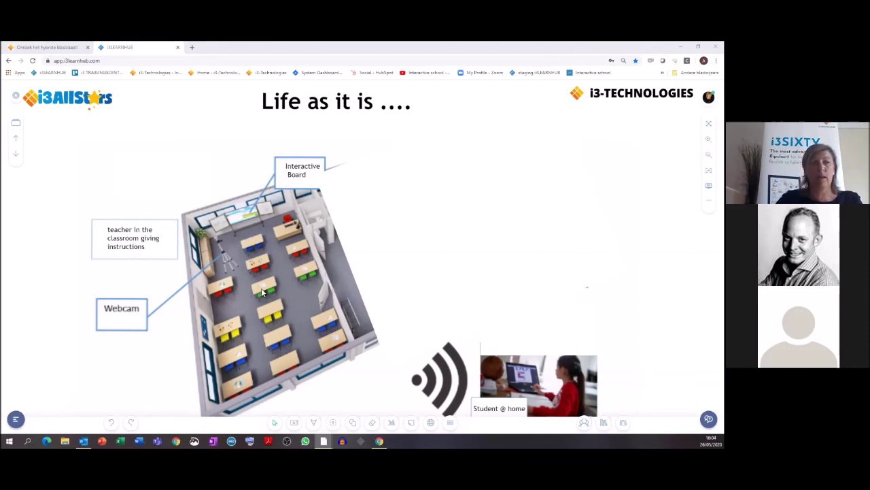
Reveal the second classroom with its extended teacher and webcam labels on the "Life as it is ...." page and advance to the next page.
{"action": "left_click", "coordinate": [418, 230]}
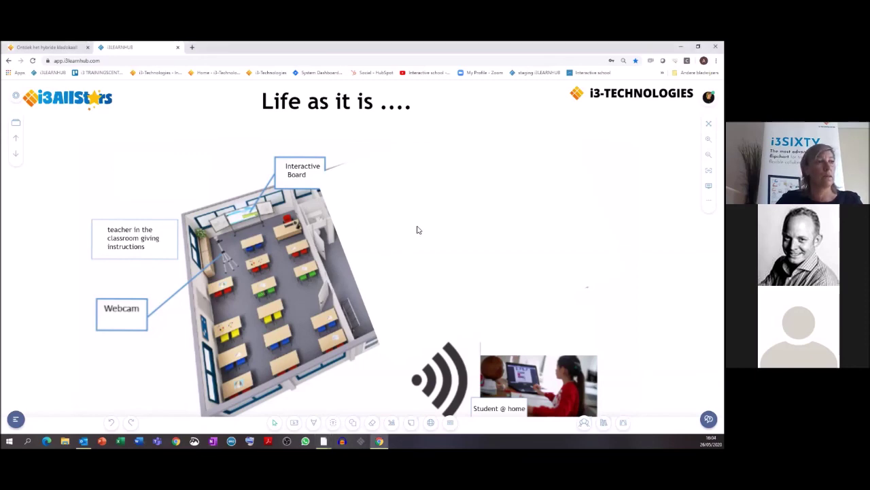
{"action": "left_click", "coordinate": [419, 230]}
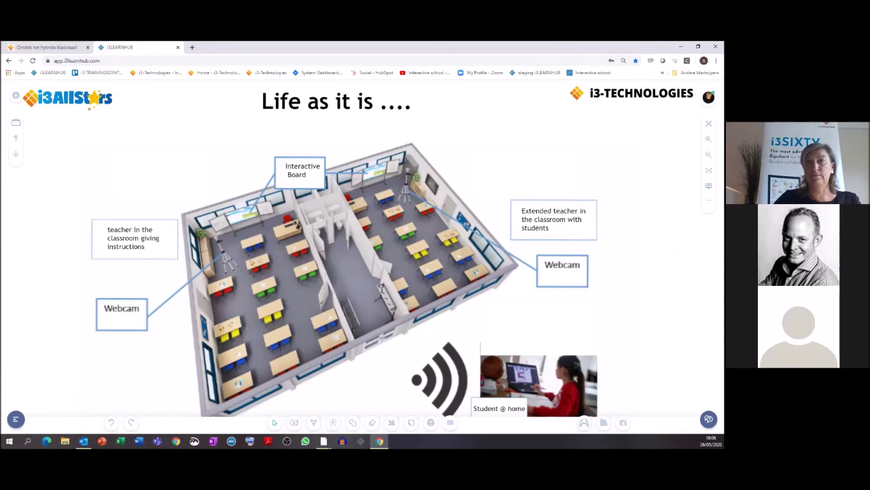
{"action": "left_click", "coordinate": [19, 157]}
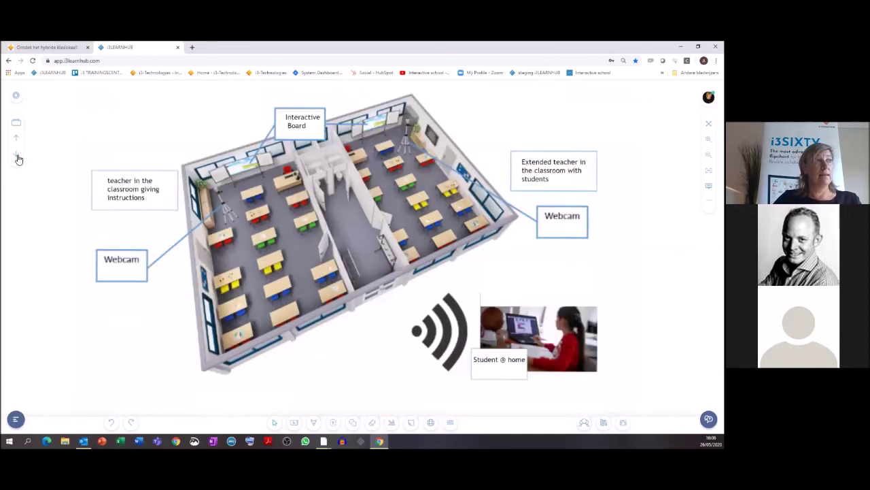